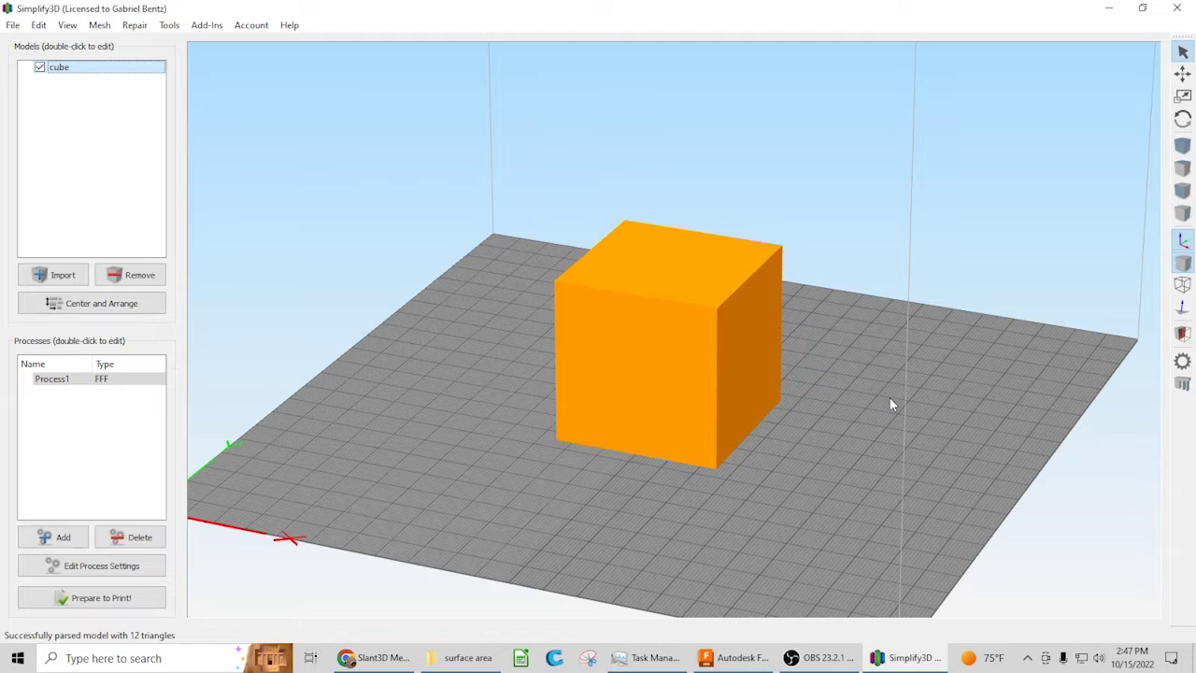
Orbit and zoom around the sharp cube on the build plate to inspect it.
{"action": "scroll", "coordinate": [887, 402], "scroll_direction": "down", "scroll_amount": 5}
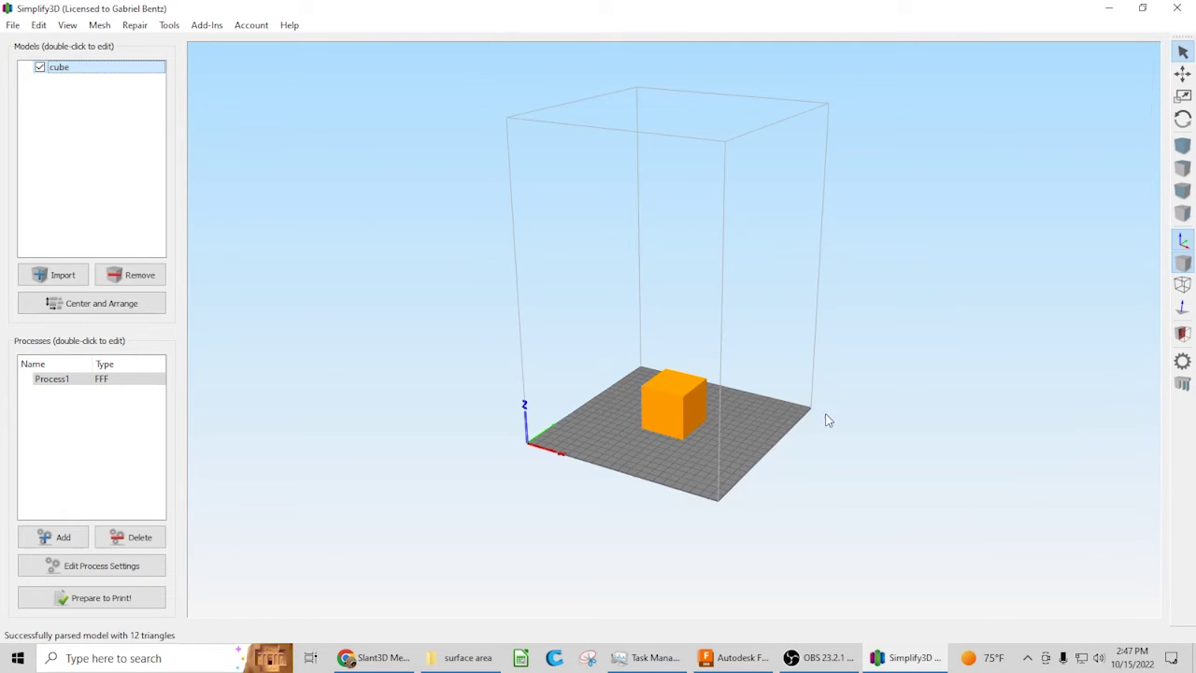
{"action": "left_click_drag", "start_coordinate": [768, 436], "coordinate": [927, 409]}
{"action": "scroll", "coordinate": [737, 486], "scroll_direction": "up", "scroll_amount": 5}
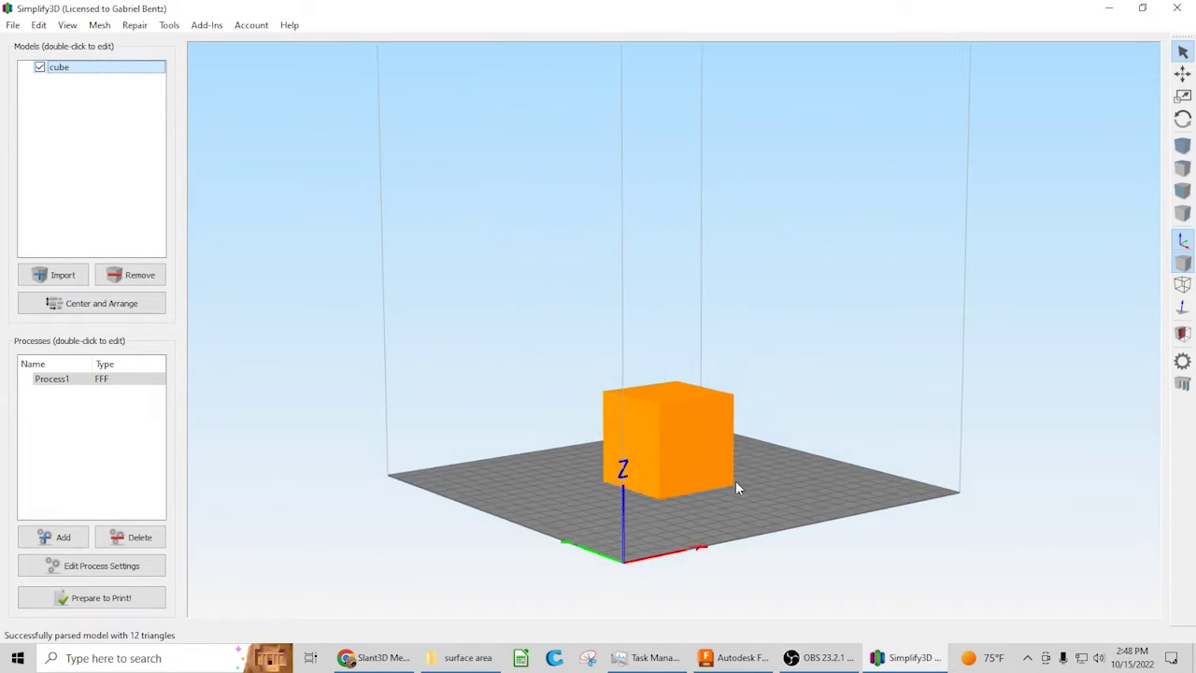
{"action": "left_click_drag", "start_coordinate": [812, 347], "coordinate": [582, 396]}
{"action": "scroll", "coordinate": [767, 457], "scroll_direction": "up", "scroll_amount": 5}
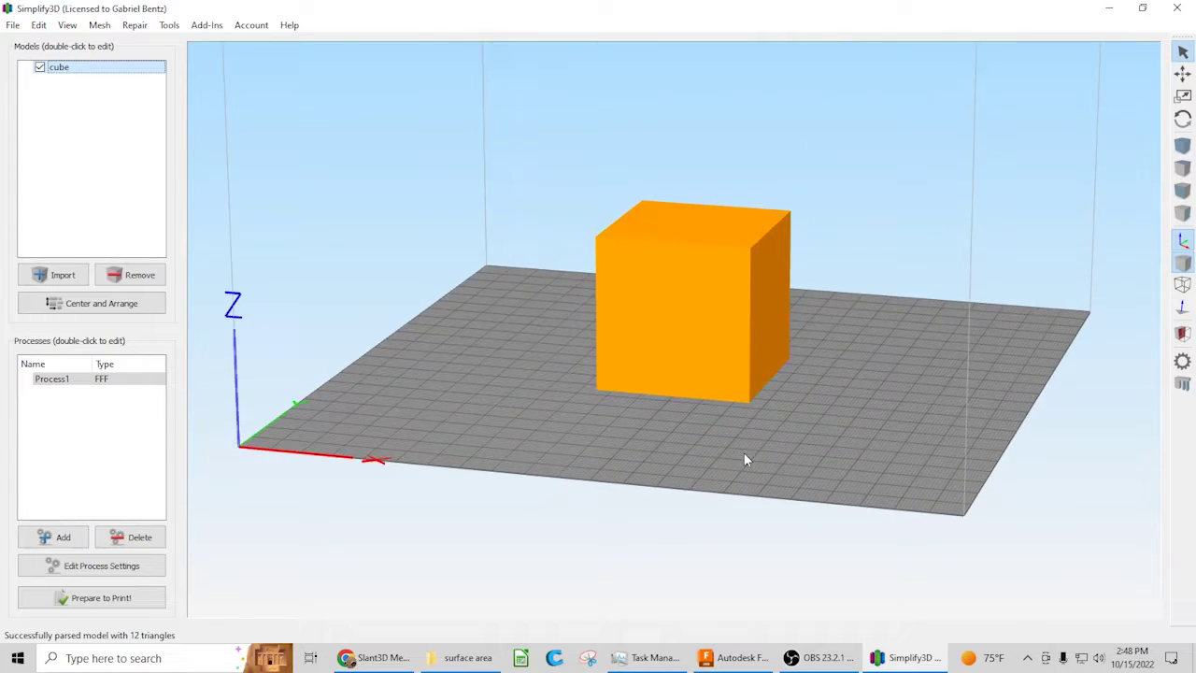
{"action": "left_click_drag", "start_coordinate": [744, 452], "coordinate": [851, 463]}
{"action": "scroll", "coordinate": [707, 434], "scroll_direction": "down", "scroll_amount": 3}
{"action": "scroll", "coordinate": [707, 433], "scroll_direction": "up", "scroll_amount": 3}
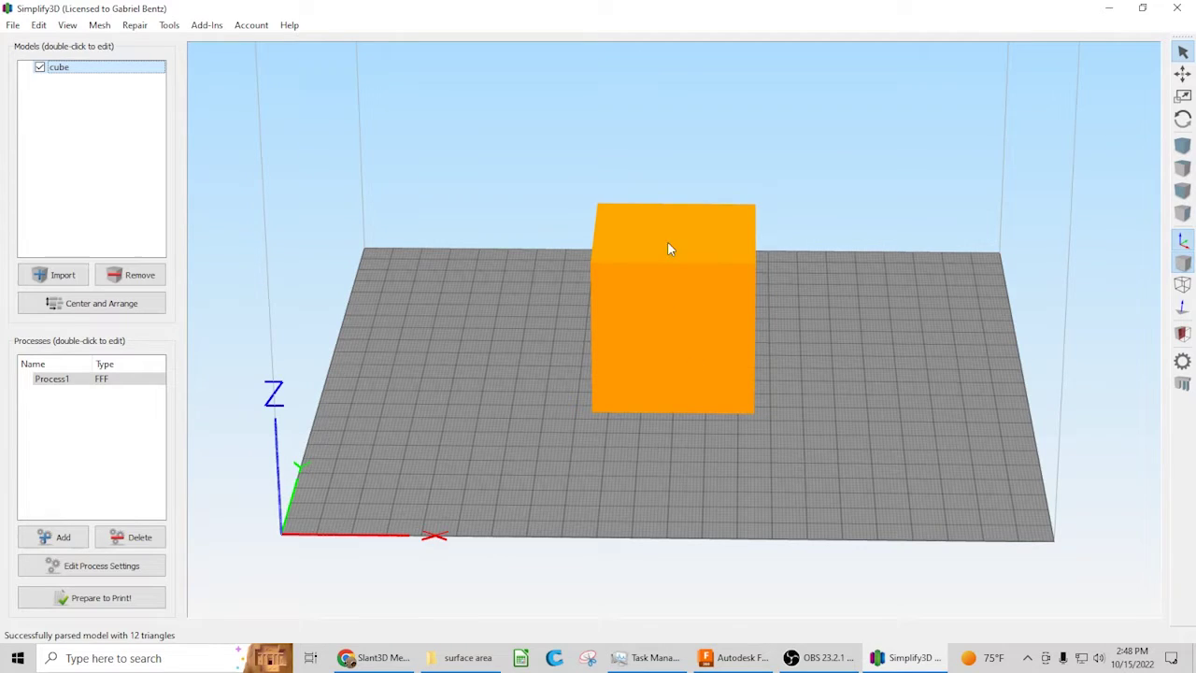
{"action": "scroll", "coordinate": [683, 363], "scroll_direction": "up", "scroll_amount": 3}
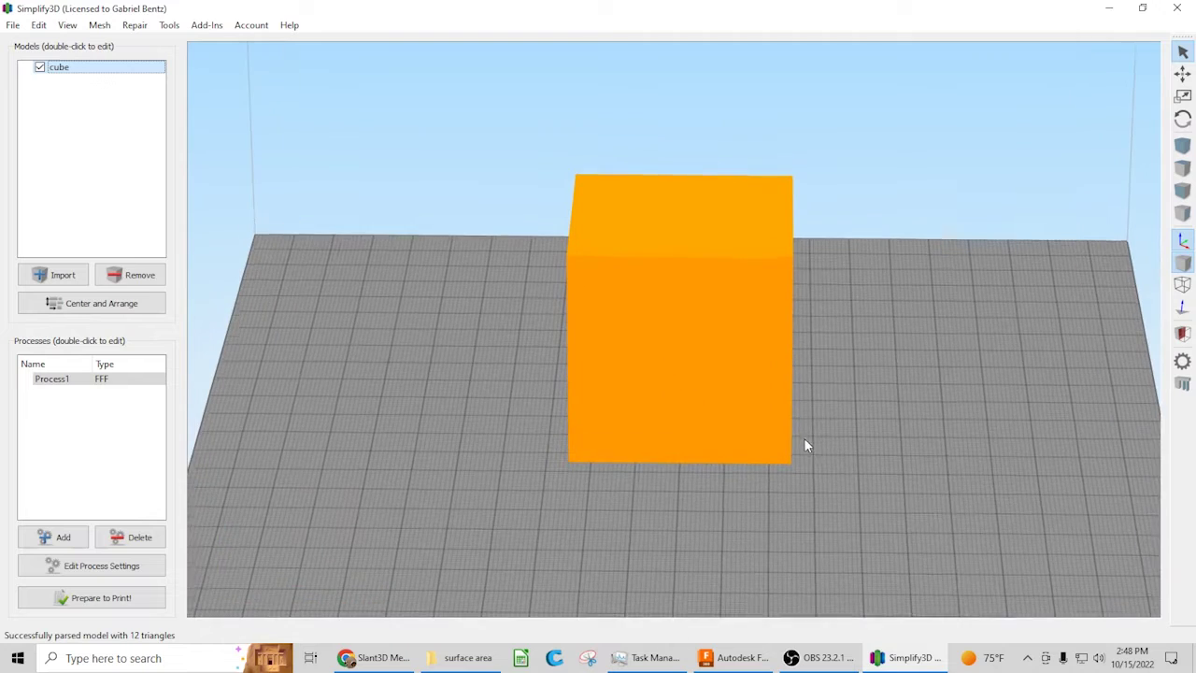
{"action": "mouse_move", "coordinate": [807, 446]}
{"action": "left_mouse_down"}
{"action": "mouse_move", "coordinate": [689, 411]}
{"action": "mouse_move", "coordinate": [602, 421]}
{"action": "mouse_move", "coordinate": [788, 445]}
{"action": "left_mouse_up"}
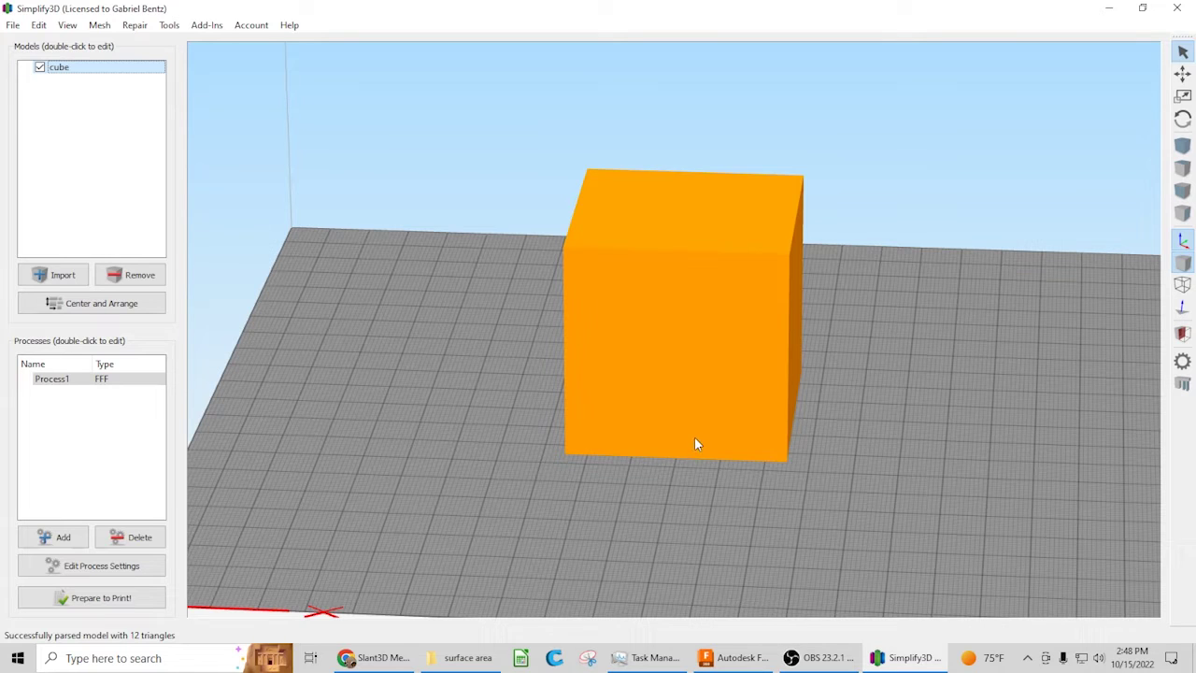
{"action": "scroll", "coordinate": [692, 434], "scroll_direction": "down", "scroll_amount": 4}
Slice the sharp cube and inspect its 166-layer preview, estimated at 2 hours 49 minutes.
{"action": "left_click", "coordinate": [126, 598]}
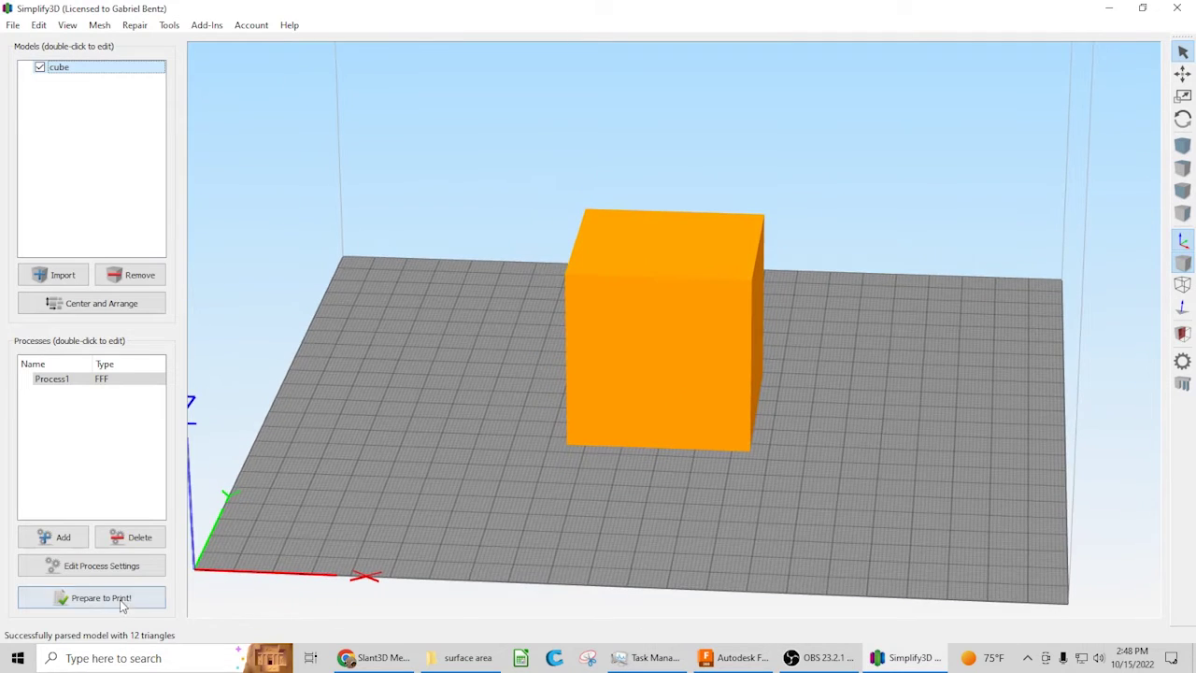
{"action": "scroll", "coordinate": [598, 367], "scroll_direction": "up", "scroll_amount": 2}
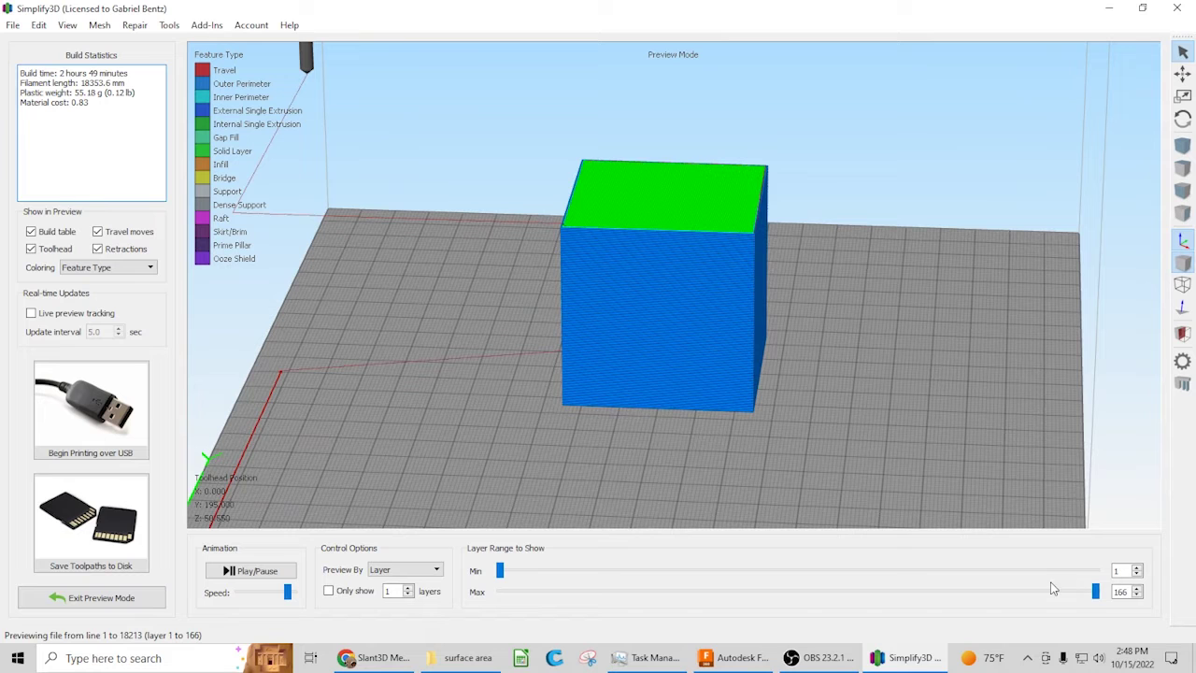
{"action": "mouse_move", "coordinate": [1101, 597]}
{"action": "left_mouse_down"}
{"action": "mouse_move", "coordinate": [814, 593]}
{"action": "mouse_move", "coordinate": [1095, 592]}
{"action": "left_mouse_up"}
{"action": "scroll", "coordinate": [668, 294], "scroll_direction": "up", "scroll_amount": 3}
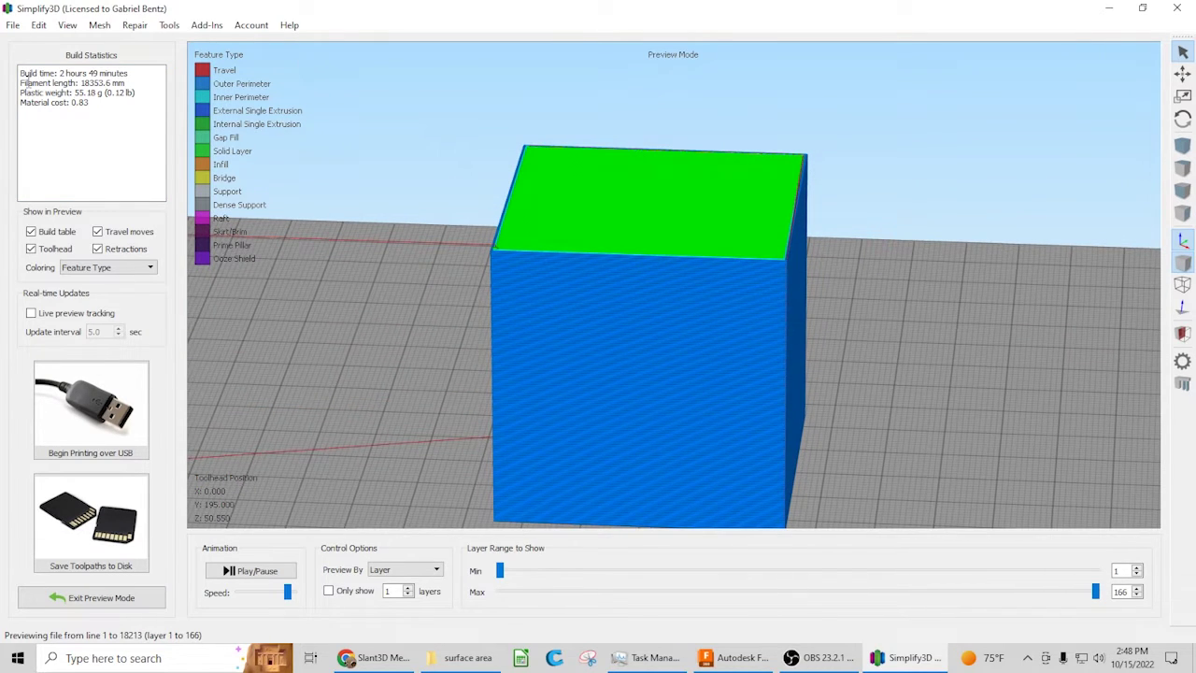
{"action": "scroll", "coordinate": [421, 322], "scroll_direction": "down", "scroll_amount": 3}
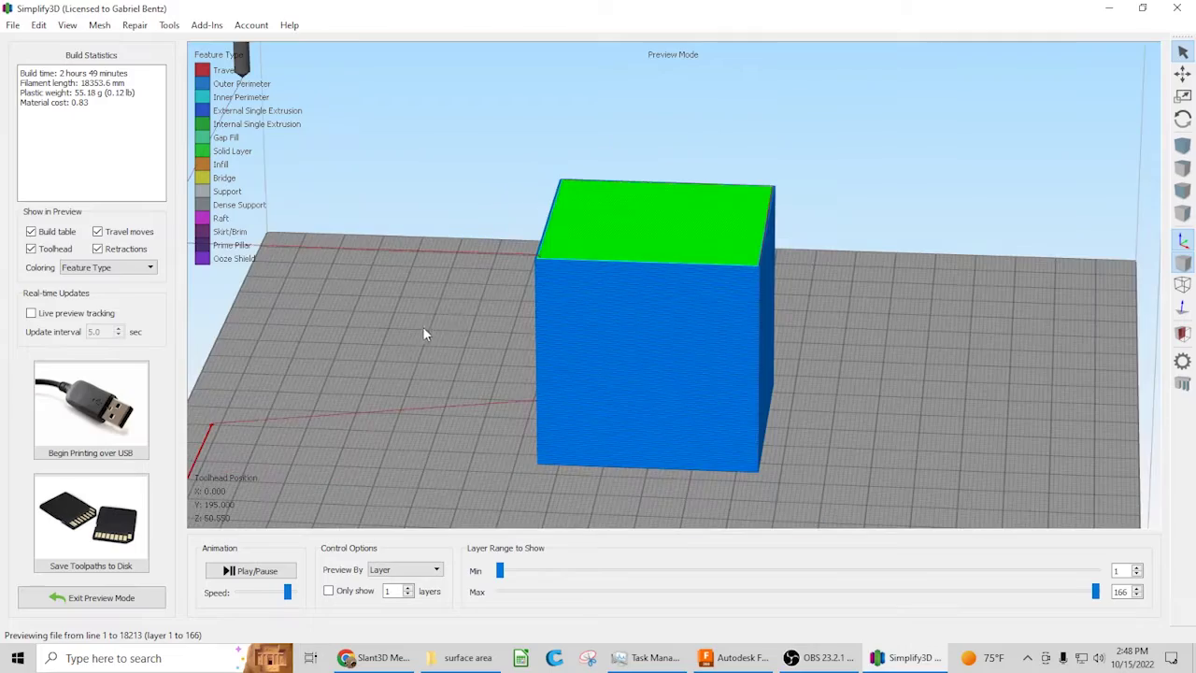
{"action": "left_click_drag", "start_coordinate": [470, 322], "coordinate": [791, 308]}
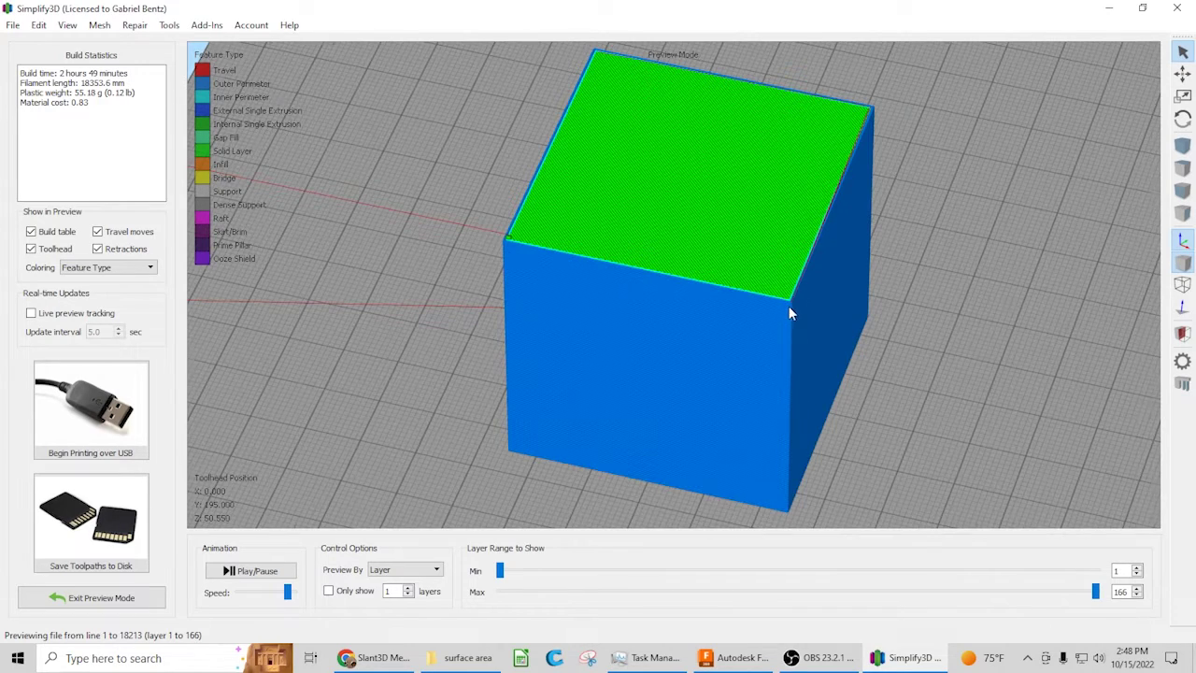
{"action": "scroll", "coordinate": [789, 305], "scroll_direction": "up", "scroll_amount": 2}
{"action": "scroll", "coordinate": [808, 316], "scroll_direction": "up", "scroll_amount": 5}
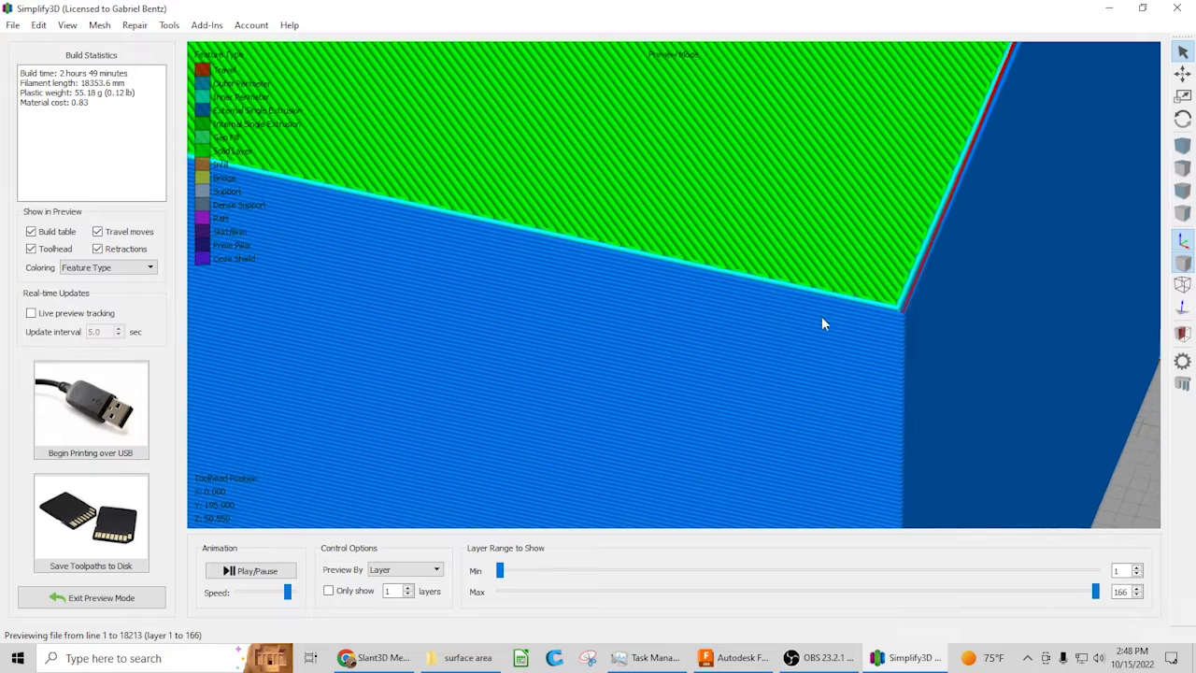
{"action": "left_click_drag", "start_coordinate": [822, 323], "coordinate": [774, 308]}
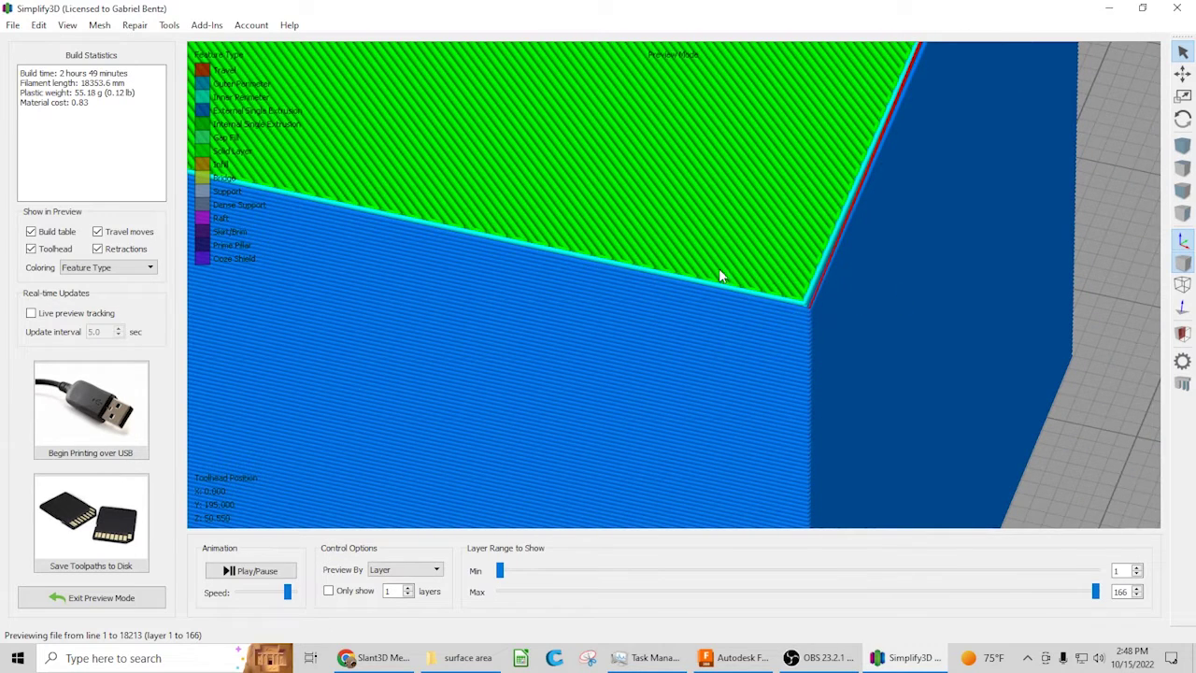
{"action": "left_click_drag", "start_coordinate": [795, 405], "coordinate": [801, 285]}
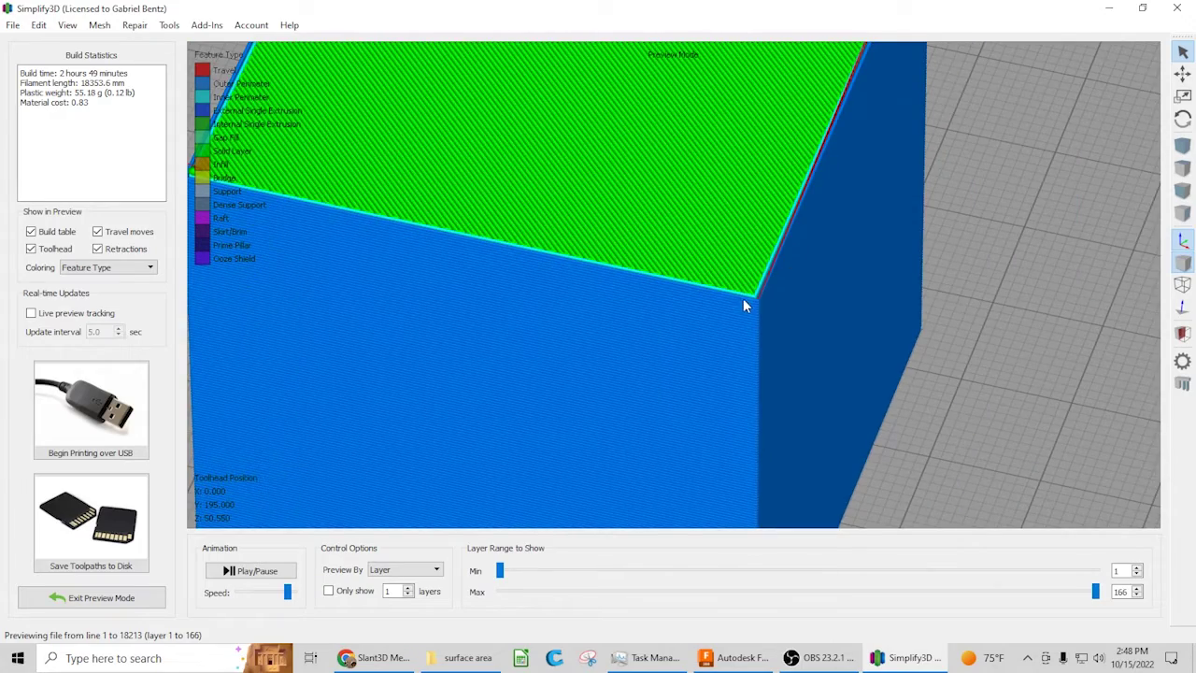
{"action": "scroll", "coordinate": [719, 313], "scroll_direction": "down", "scroll_amount": 5}
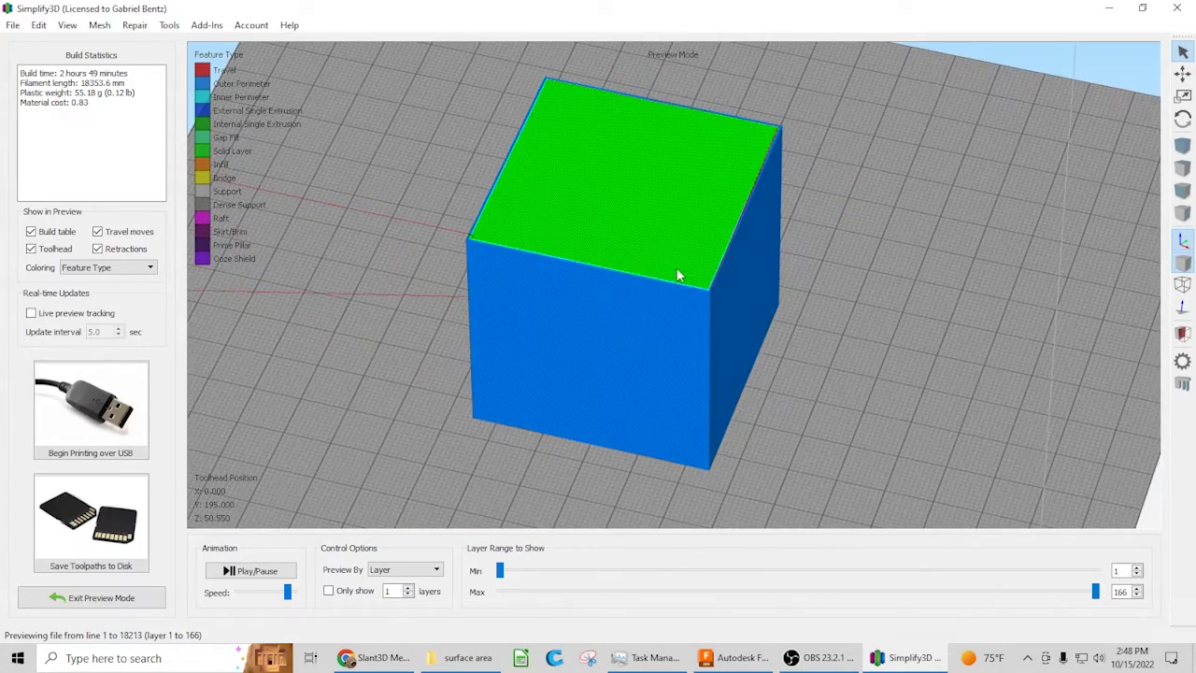
{"action": "scroll", "coordinate": [753, 317], "scroll_direction": "up", "scroll_amount": 8}
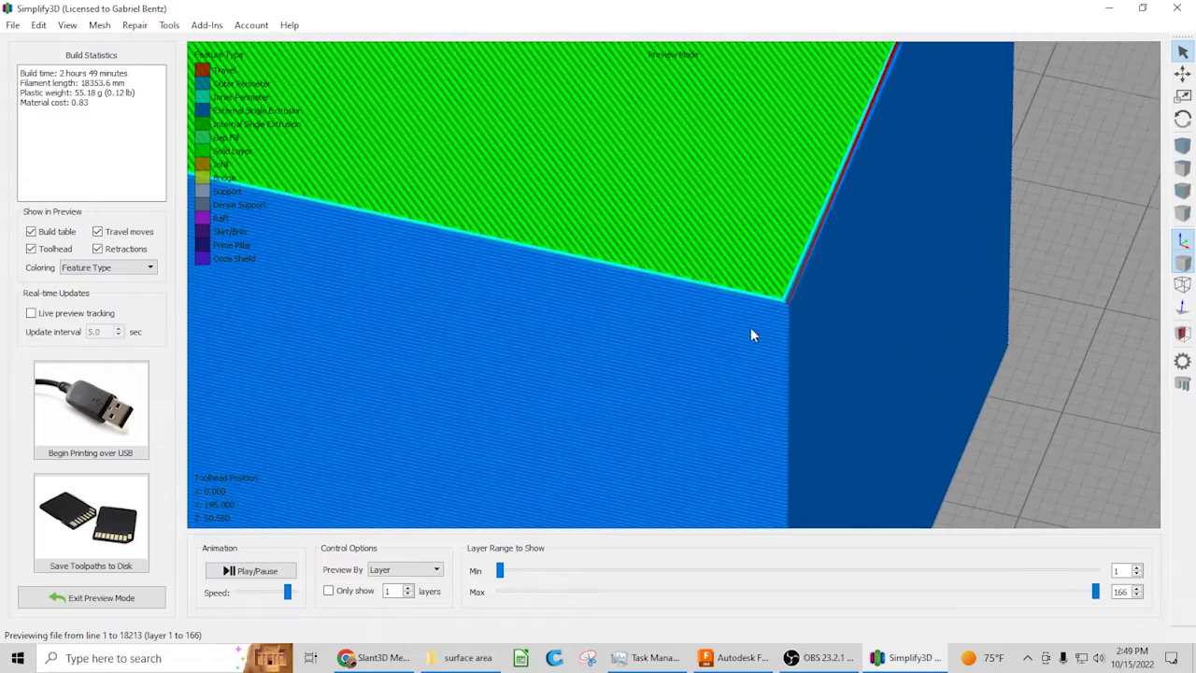
{"action": "scroll", "coordinate": [748, 336], "scroll_direction": "down", "scroll_amount": 2}
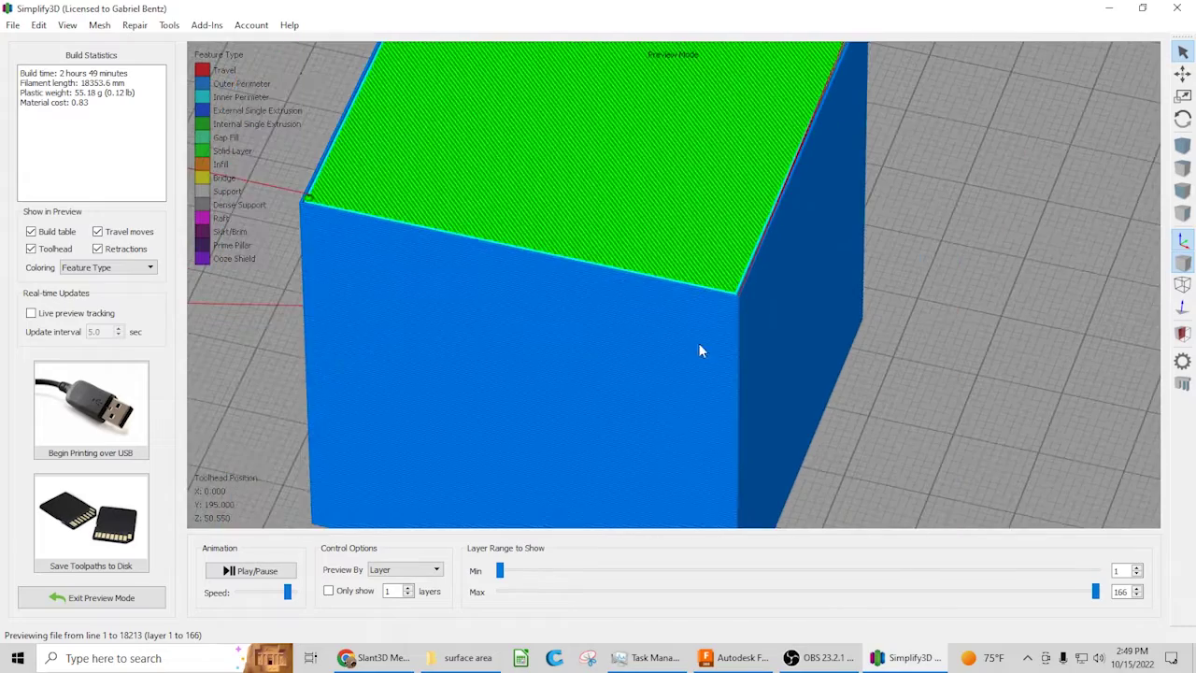
Exit the preview and delete the sharp cube from the build plate.
{"action": "left_click", "coordinate": [79, 598]}
{"action": "scroll", "coordinate": [561, 416], "scroll_direction": "down", "scroll_amount": 6}
{"action": "scroll", "coordinate": [617, 444], "scroll_direction": "up", "scroll_amount": 2}
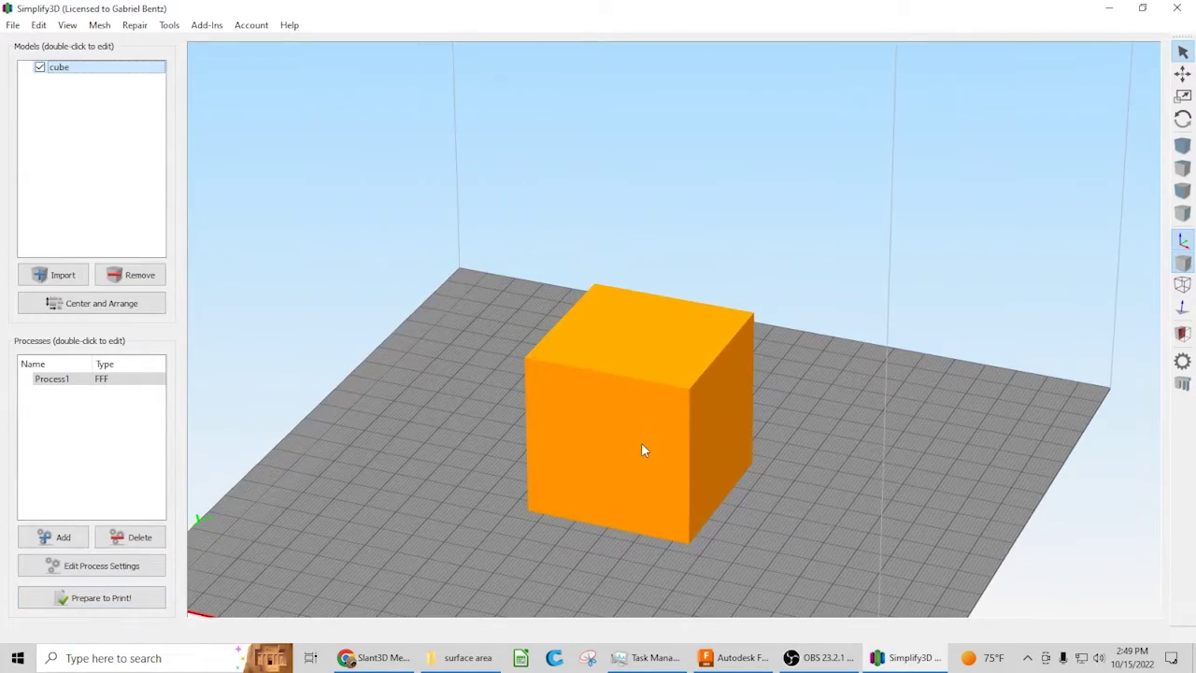
{"action": "key", "text": "Delete"}
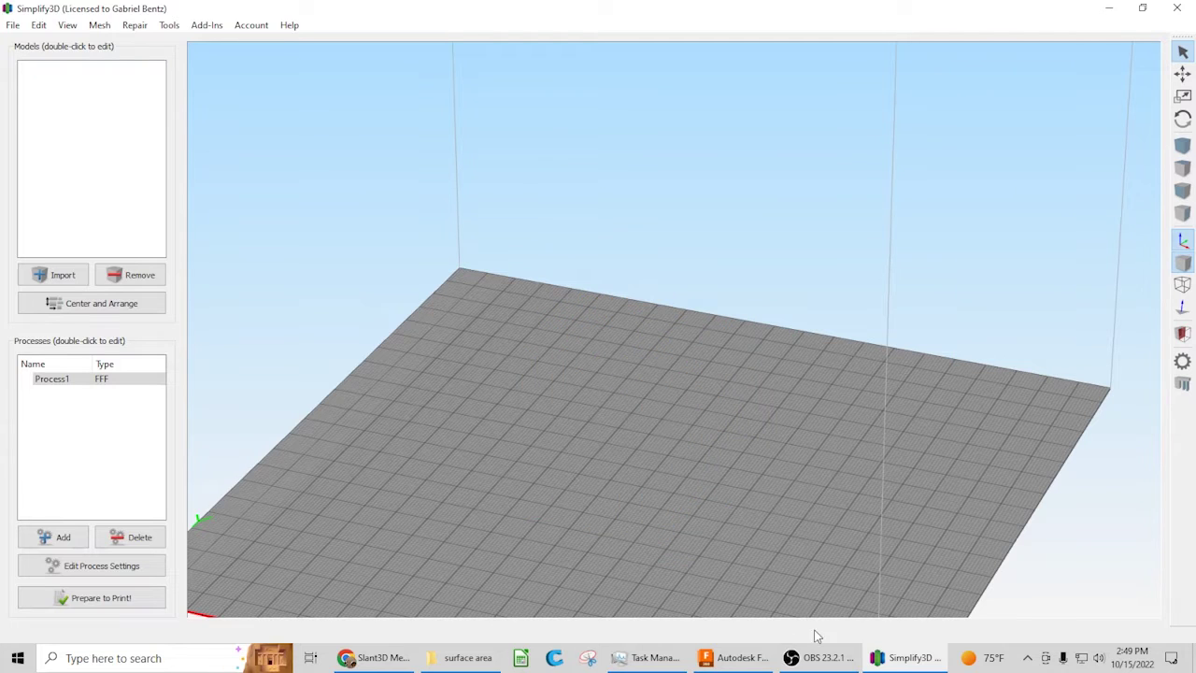
In Fusion 360, unsuppress Fillet1 and orbit to check the cube's rounded edges.
{"action": "left_click", "coordinate": [727, 661]}
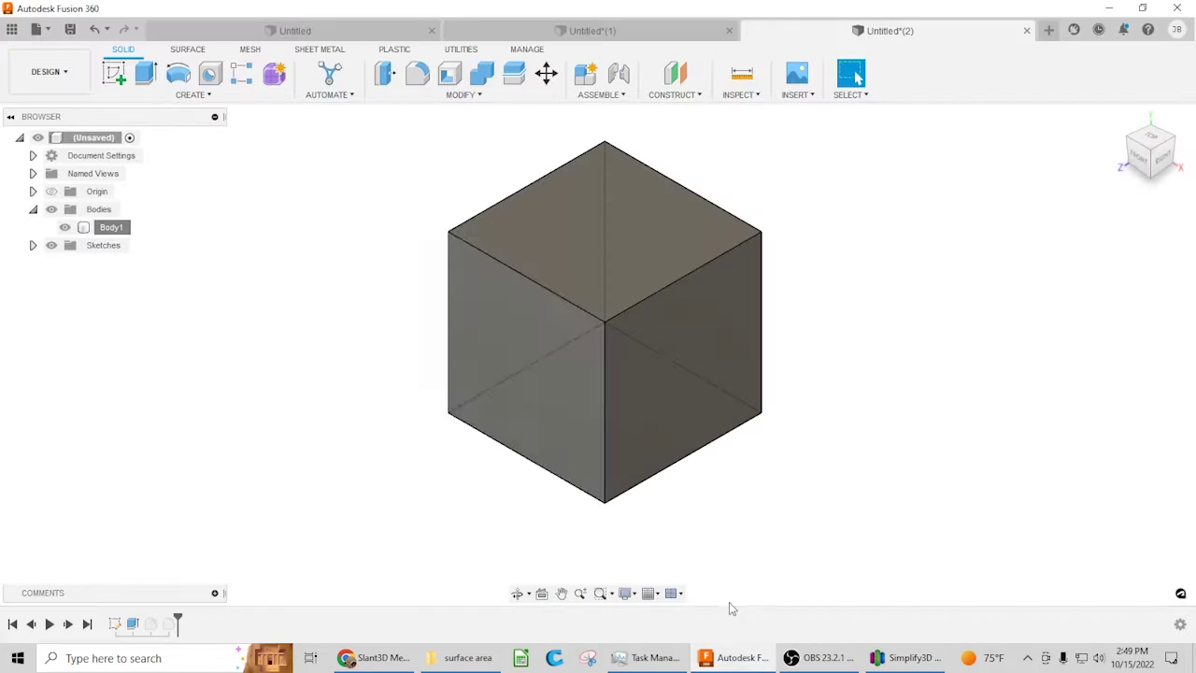
{"action": "right_click", "coordinate": [171, 626]}
{"action": "left_click", "coordinate": [201, 578]}
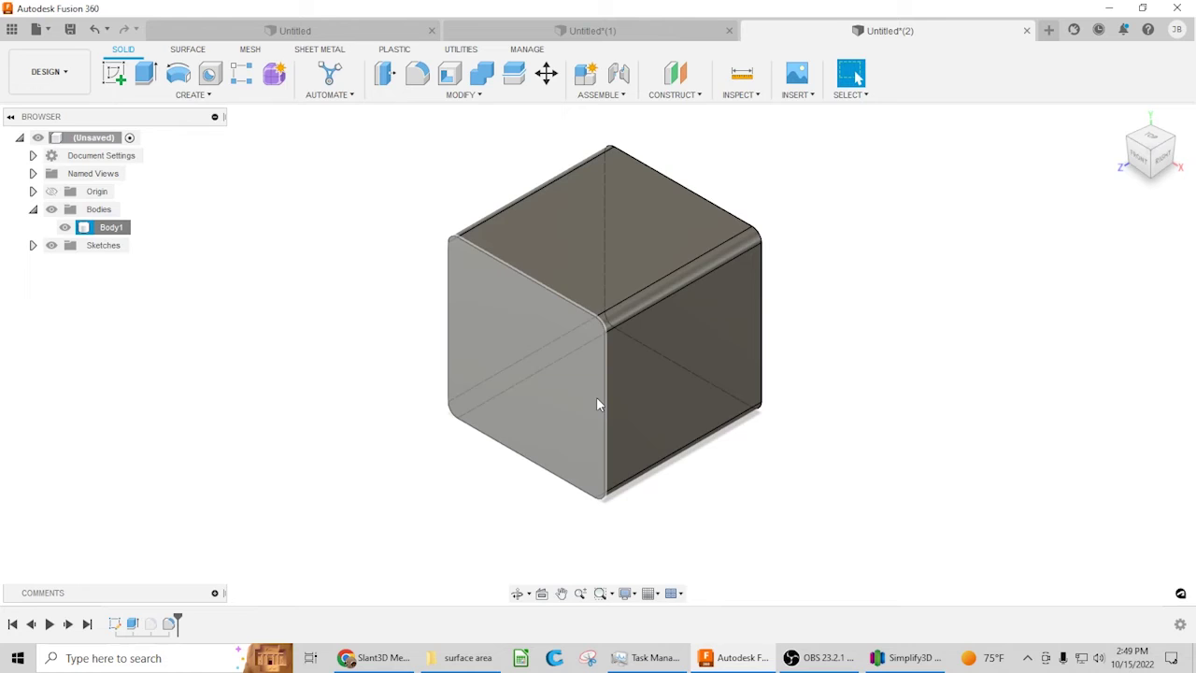
{"action": "scroll", "coordinate": [621, 317], "scroll_direction": "down", "scroll_amount": 1}
{"action": "left_click", "coordinate": [649, 356]}
{"action": "right_click", "coordinate": [633, 368]}
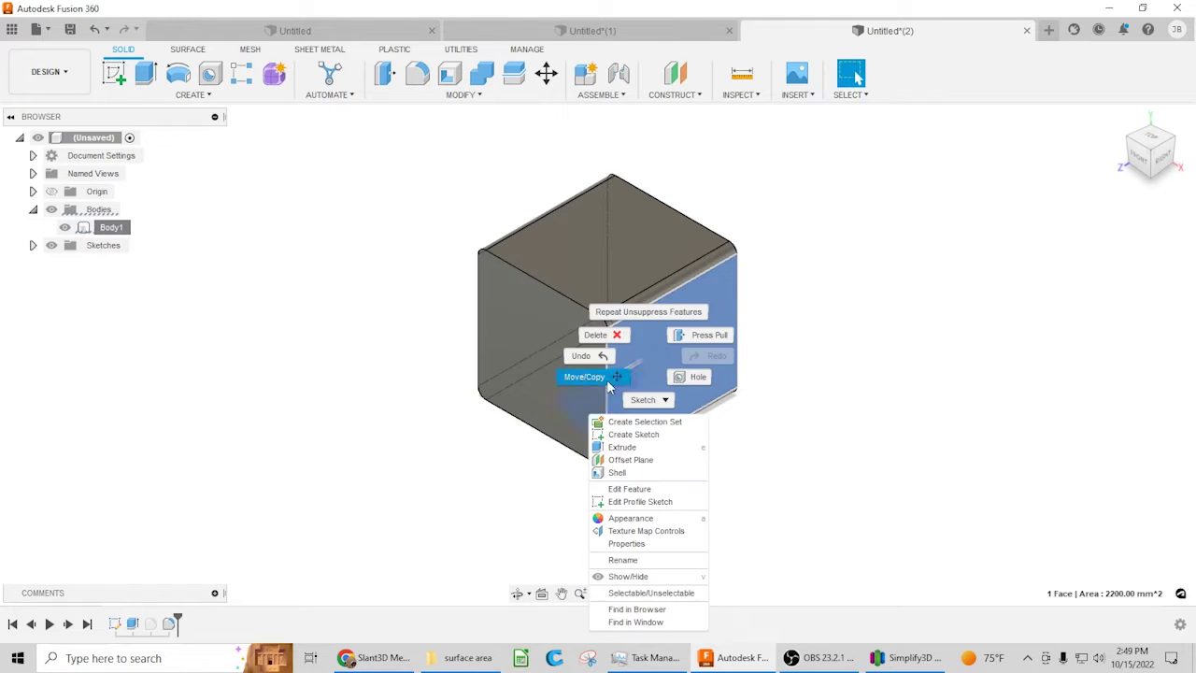
{"action": "left_click", "coordinate": [849, 271]}
{"action": "middle_click_drag", "start_coordinate": [718, 366], "coordinate": [703, 287], "text": "shift"}
{"action": "scroll", "coordinate": [703, 287], "scroll_direction": "up", "scroll_amount": 3}
{"action": "left_click", "coordinate": [804, 307]}
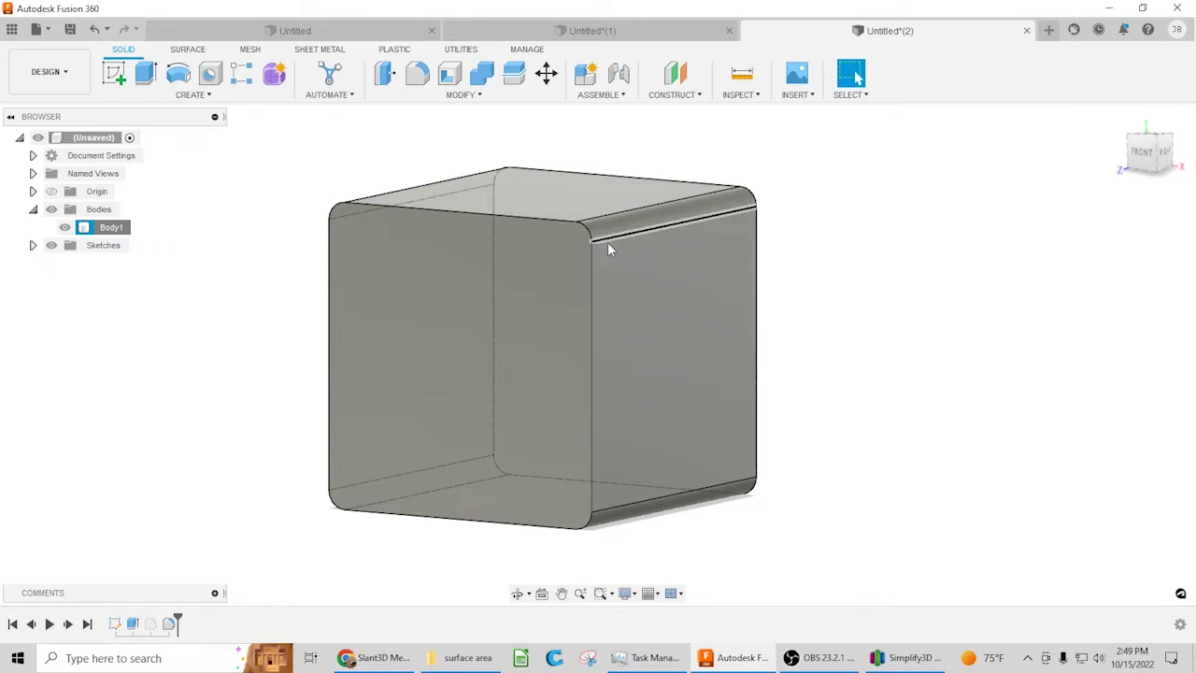
Toggle the fillet features back on and then suppressed again in the timeline.
{"action": "right_click", "coordinate": [151, 625]}
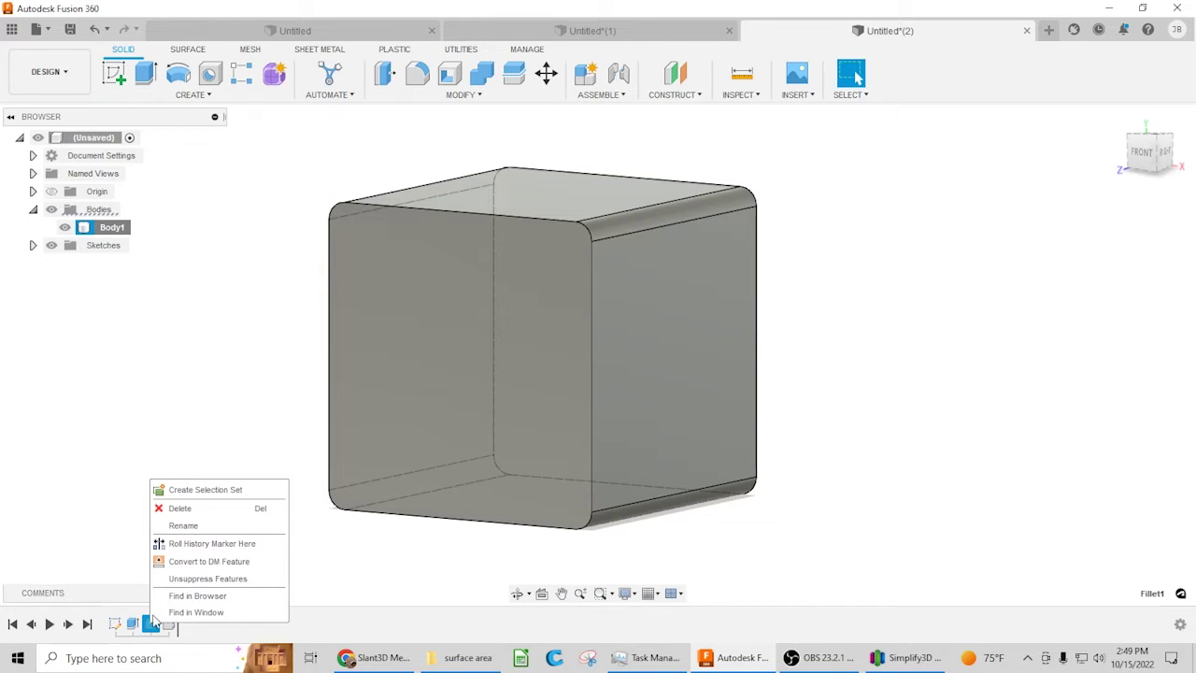
{"action": "left_click", "coordinate": [187, 579]}
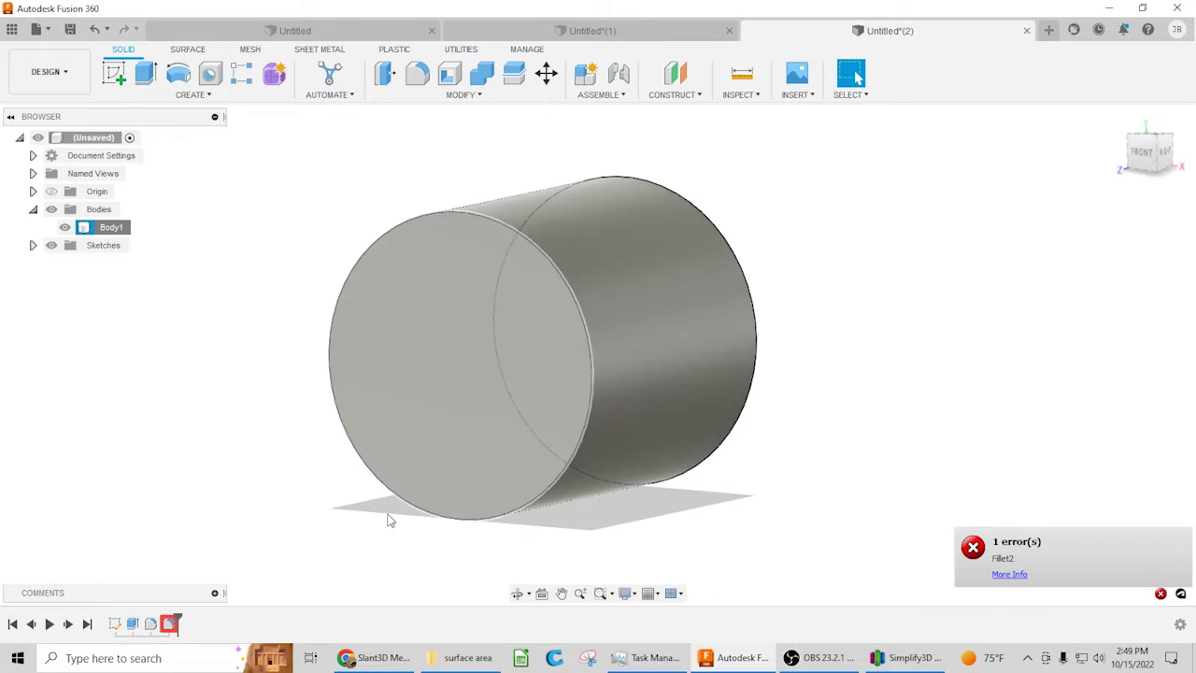
{"action": "right_click", "coordinate": [150, 624]}
{"action": "left_click", "coordinate": [188, 580]}
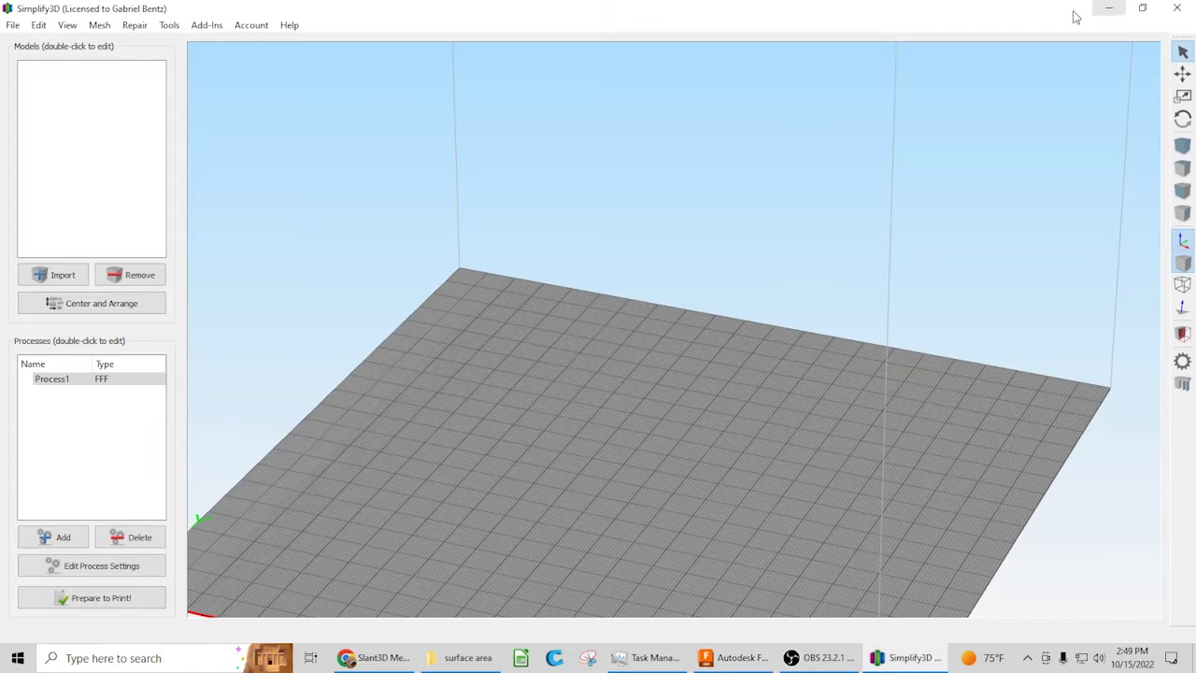
Load the filleted Body1 from the surface area folder onto the Simplify3D build plate.
{"action": "left_click", "coordinate": [1109, 8]}
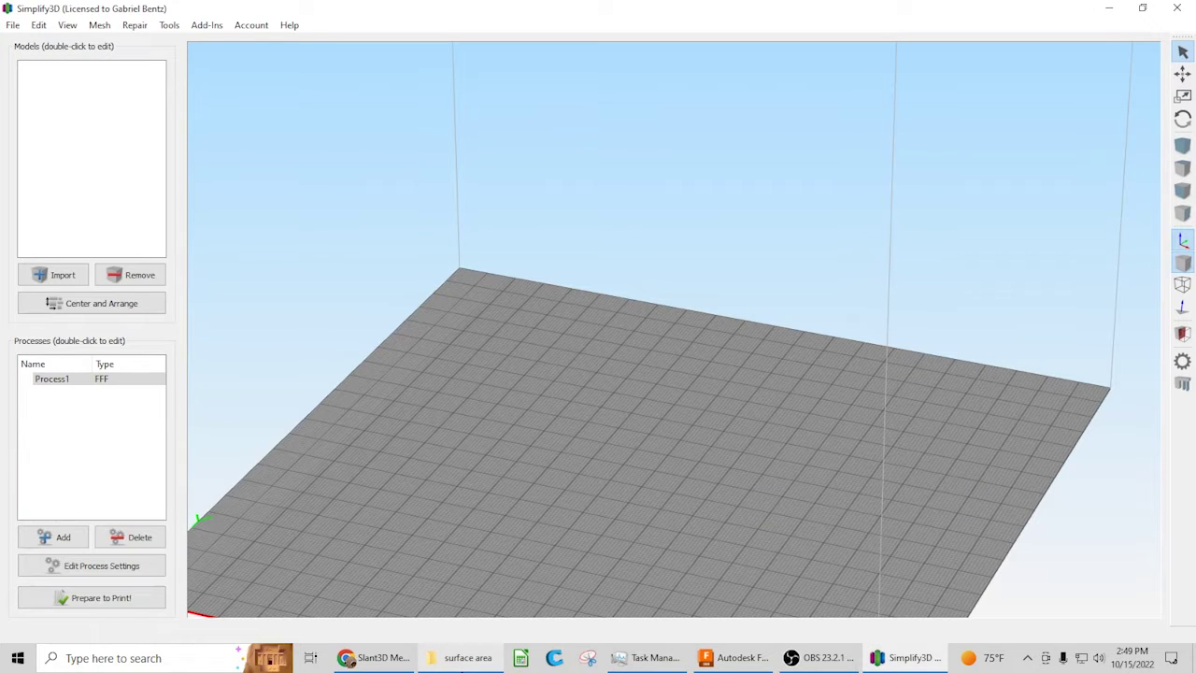
{"action": "left_click", "coordinate": [460, 658]}
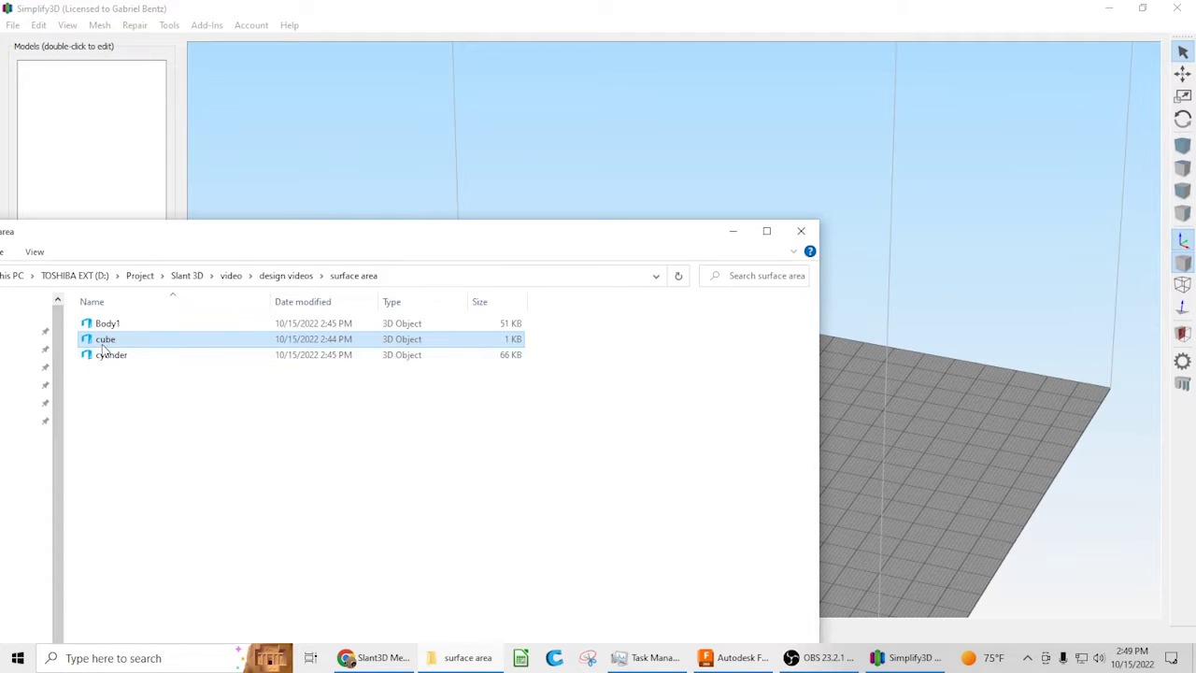
{"action": "left_click_drag", "start_coordinate": [107, 323], "coordinate": [971, 334]}
{"action": "left_click", "coordinate": [734, 233]}
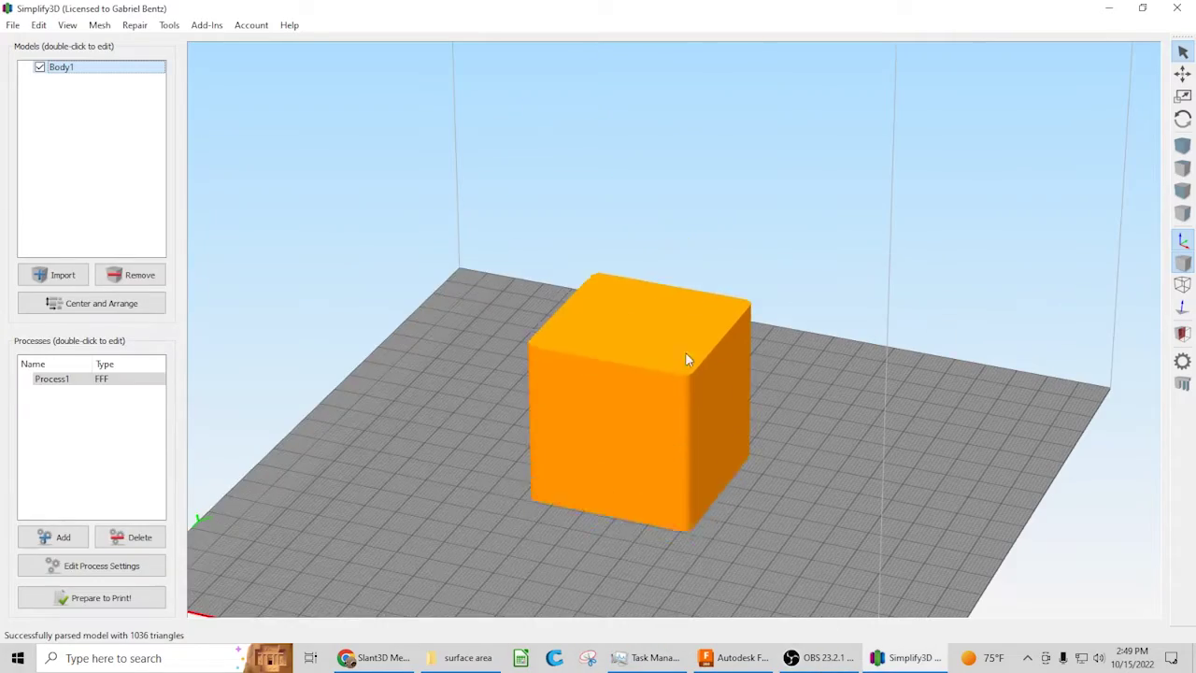
Slice Body1, giving a 2 hours 45 minutes build estimate.
{"action": "scroll", "coordinate": [685, 352], "scroll_direction": "up", "scroll_amount": 5}
{"action": "left_click_drag", "start_coordinate": [628, 462], "coordinate": [555, 483]}
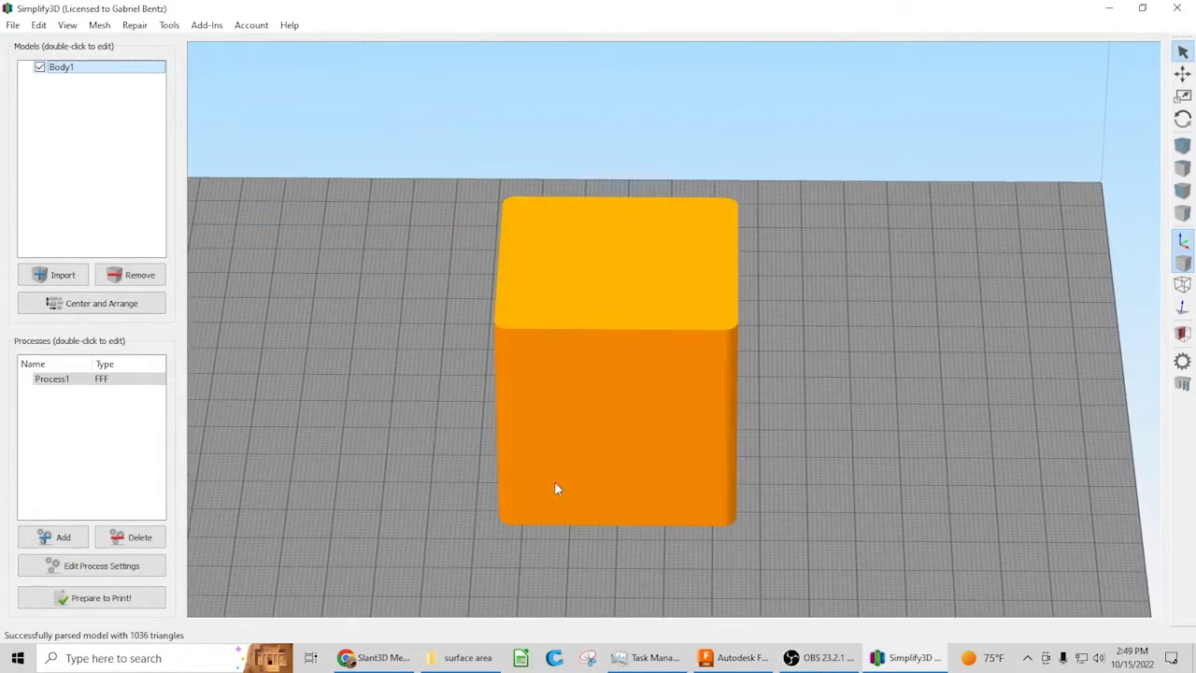
{"action": "left_click", "coordinate": [119, 598]}
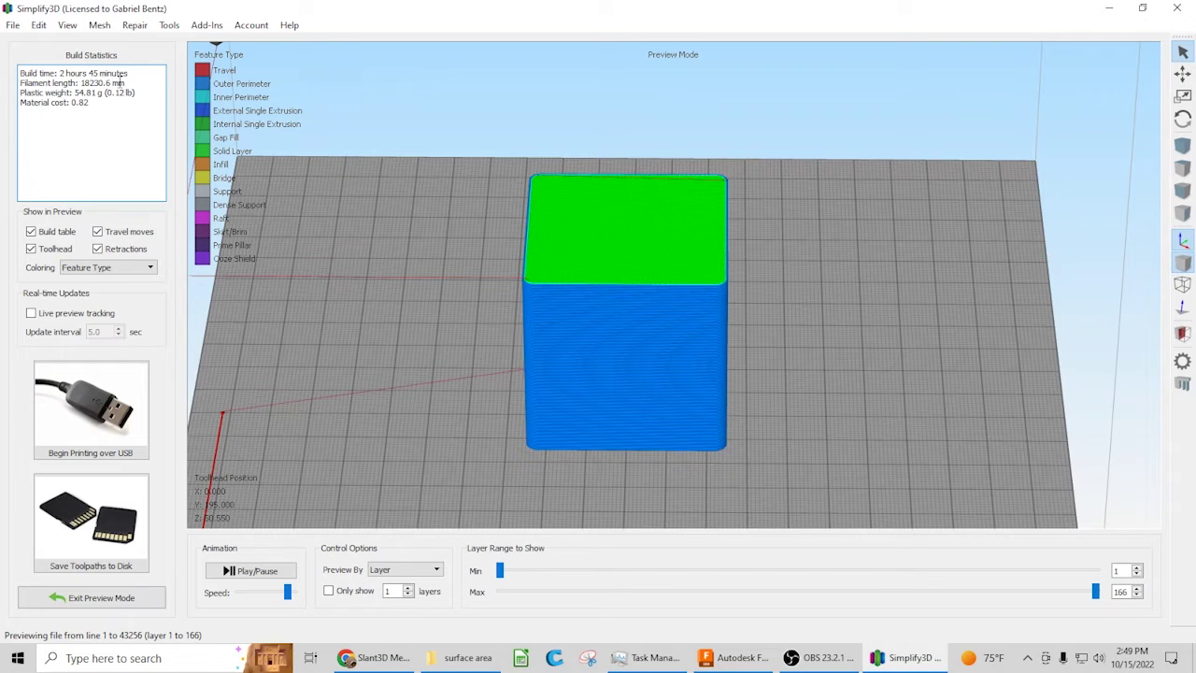
Zoom and orbit onto the sliced cube's top corner to see toolpaths curving around the fillet.
{"action": "scroll", "coordinate": [489, 365], "scroll_direction": "down", "scroll_amount": 4}
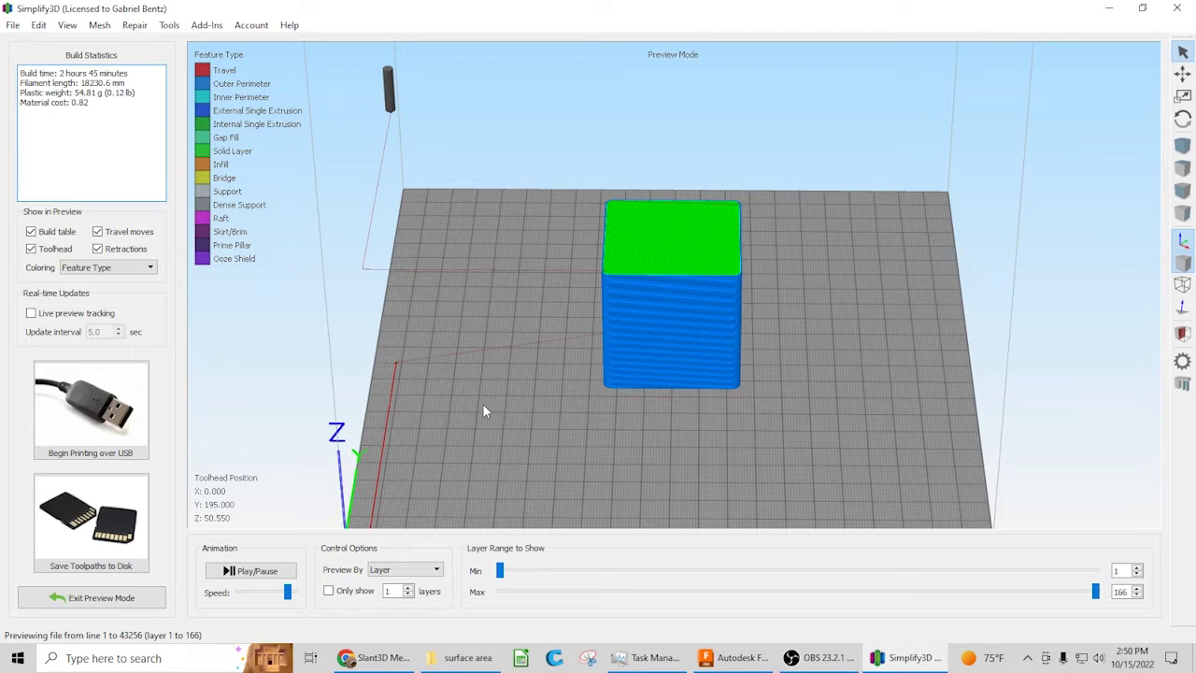
{"action": "scroll", "coordinate": [579, 348], "scroll_direction": "up", "scroll_amount": 2}
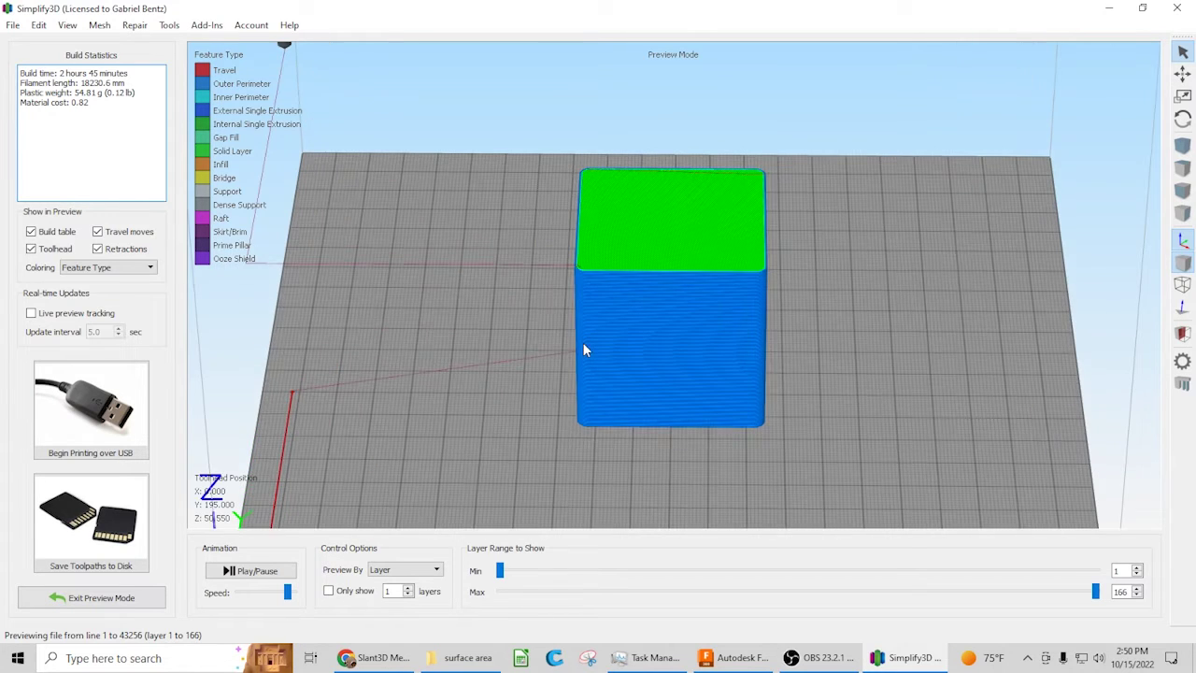
{"action": "scroll", "coordinate": [563, 358], "scroll_direction": "up", "scroll_amount": 3}
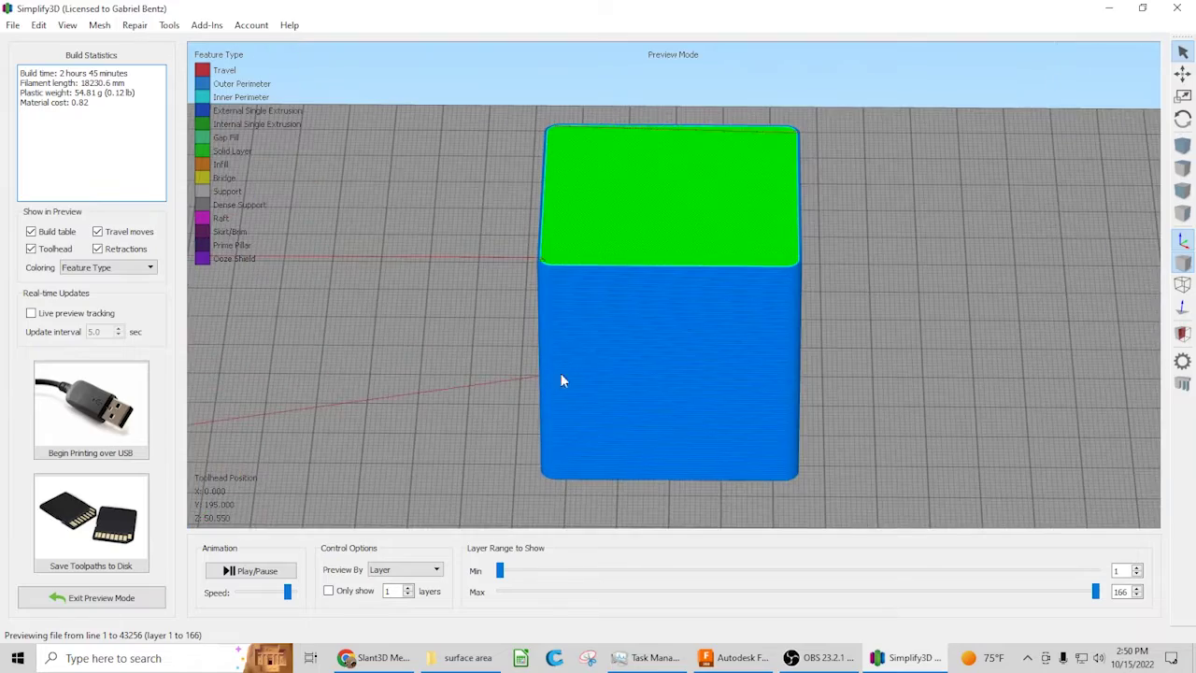
{"action": "left_click_drag", "start_coordinate": [560, 373], "coordinate": [801, 272]}
{"action": "scroll", "coordinate": [654, 363], "scroll_direction": "down", "scroll_amount": 3}
{"action": "scroll", "coordinate": [732, 342], "scroll_direction": "up", "scroll_amount": 10}
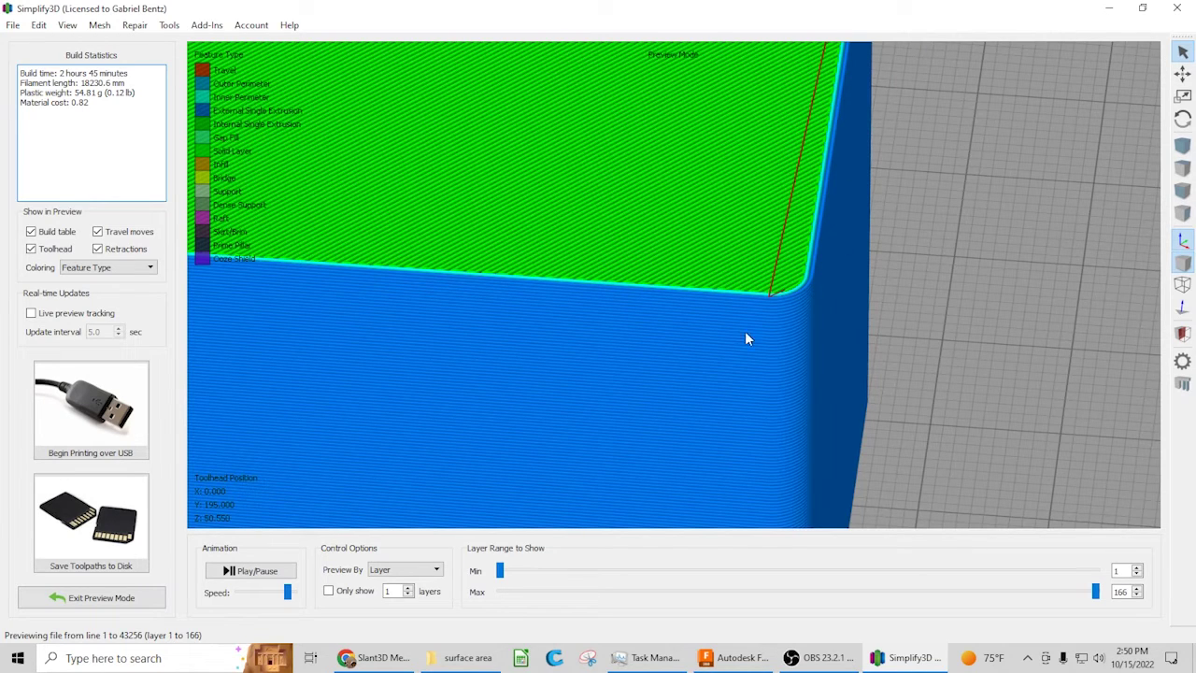
Orbit and zoom to a straight-on front view showing the sliced cube's rounded top edges.
{"action": "scroll", "coordinate": [744, 336], "scroll_direction": "down", "scroll_amount": 5}
{"action": "left_click_drag", "start_coordinate": [691, 338], "coordinate": [566, 327]}
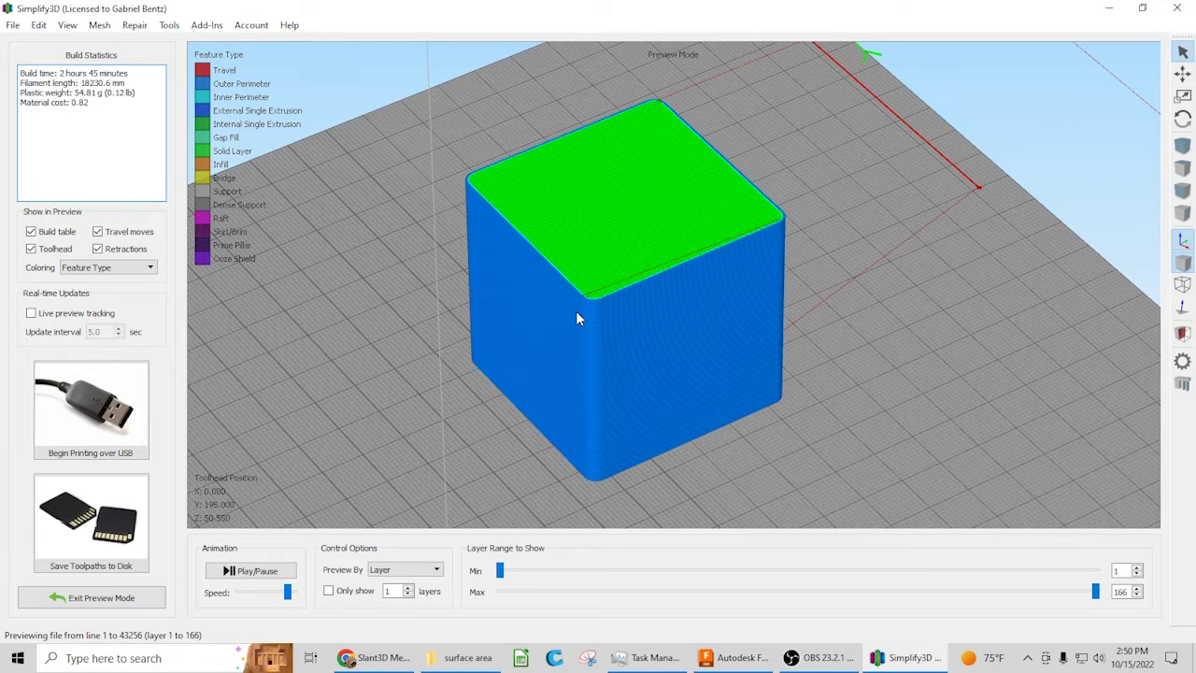
{"action": "scroll", "coordinate": [587, 340], "scroll_direction": "up", "scroll_amount": 3}
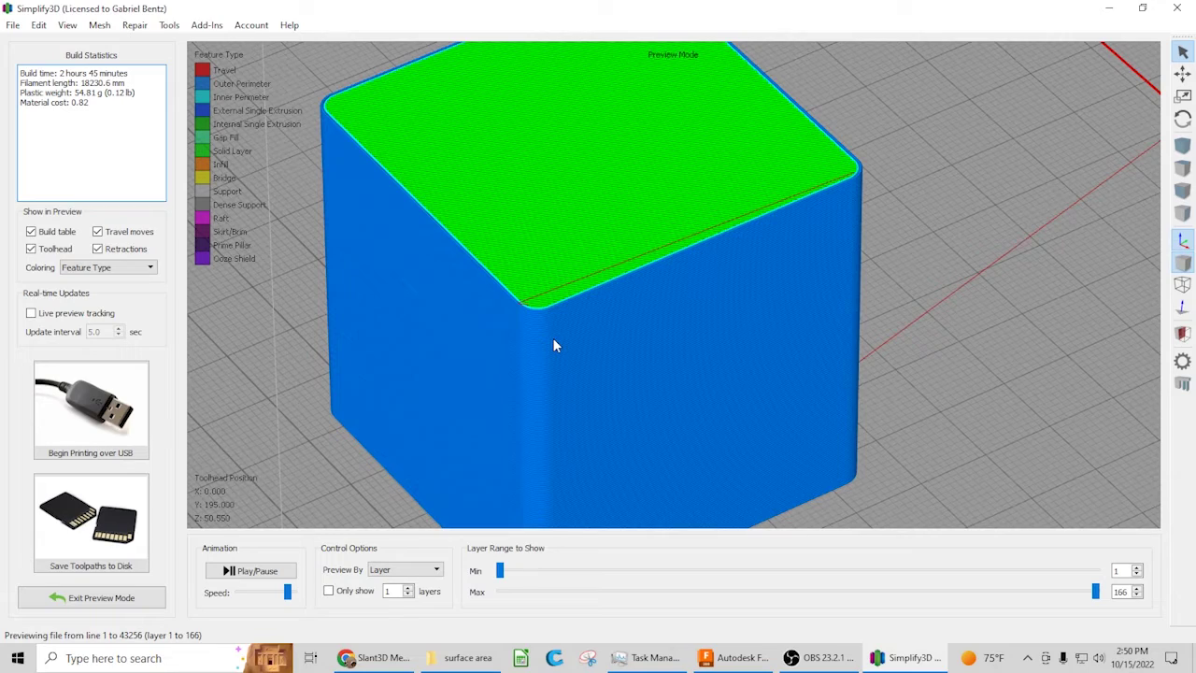
{"action": "scroll", "coordinate": [552, 346], "scroll_direction": "up", "scroll_amount": 5}
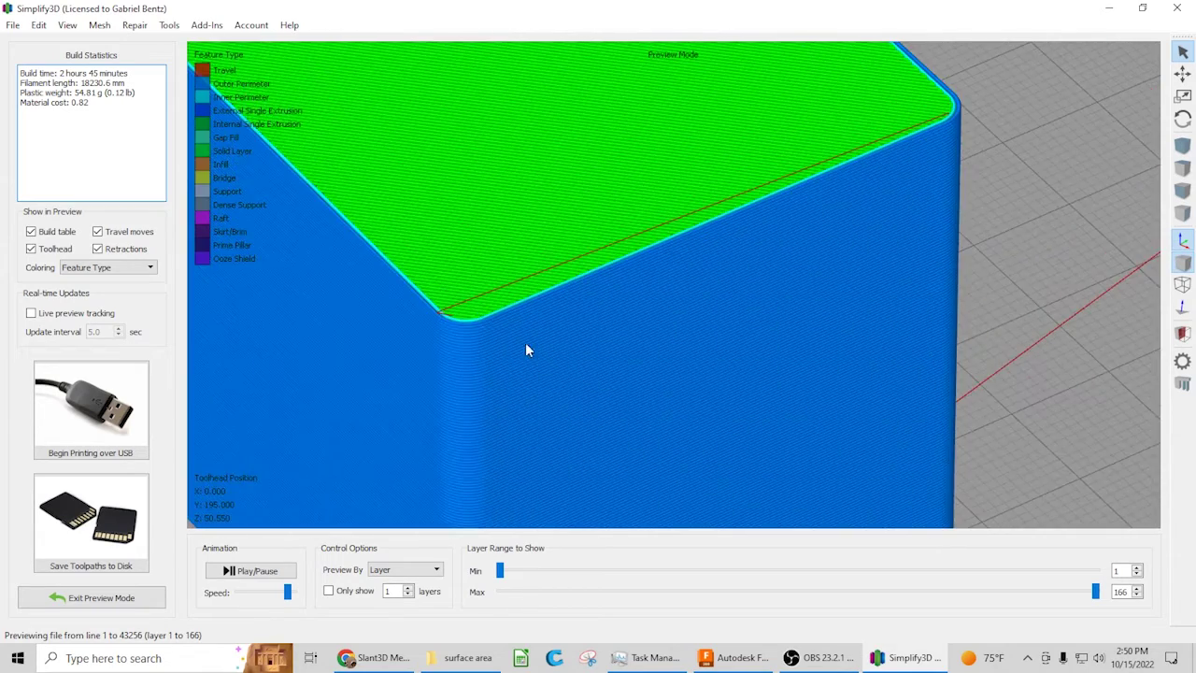
{"action": "left_click_drag", "start_coordinate": [525, 342], "coordinate": [916, 368]}
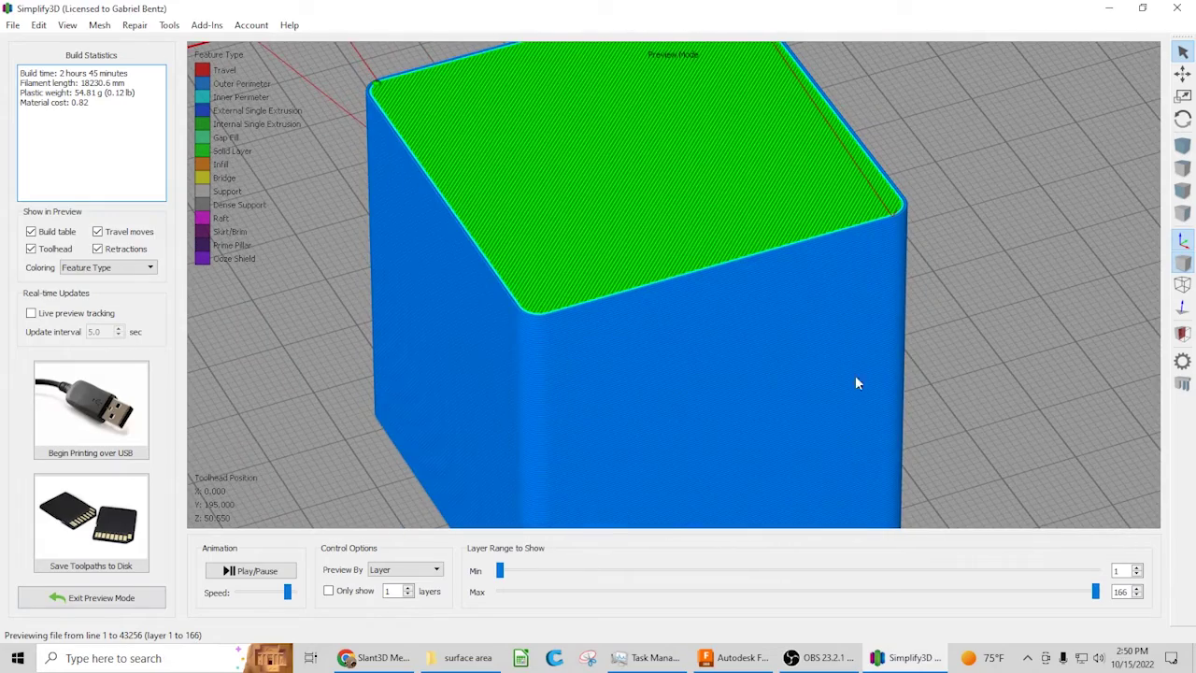
{"action": "left_click_drag", "start_coordinate": [792, 401], "coordinate": [733, 374]}
{"action": "scroll", "coordinate": [758, 386], "scroll_direction": "up", "scroll_amount": 3}
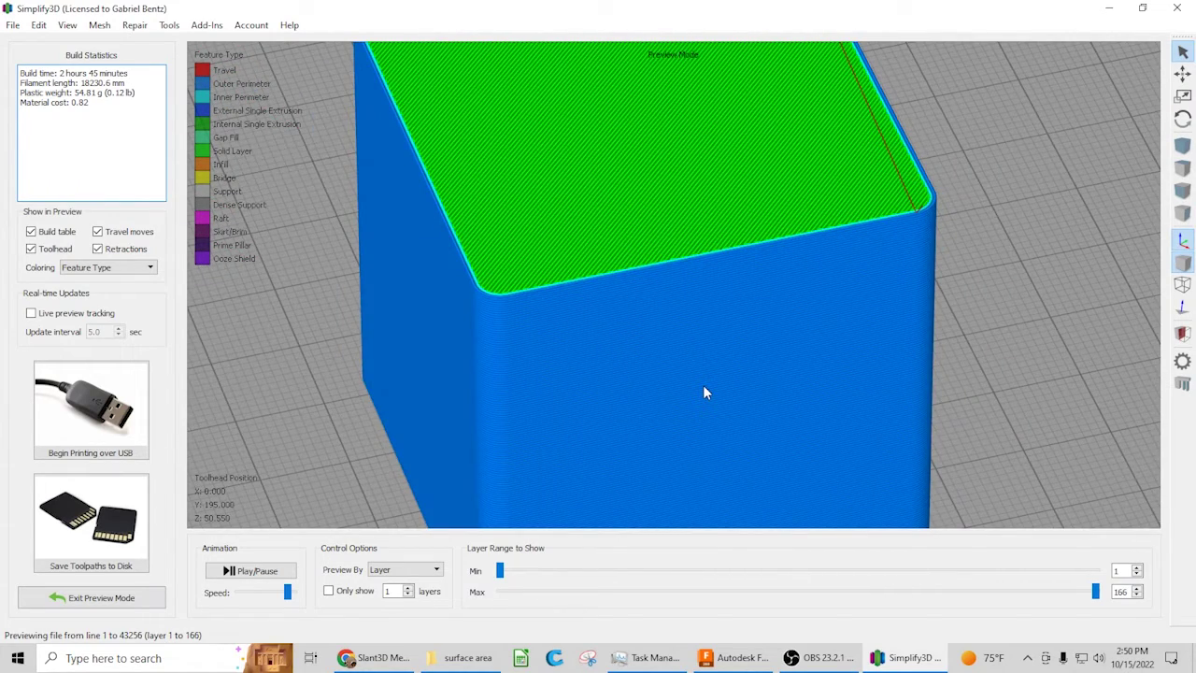
{"action": "scroll", "coordinate": [704, 393], "scroll_direction": "down", "scroll_amount": 2}
{"action": "left_click_drag", "start_coordinate": [704, 385], "coordinate": [737, 410]}
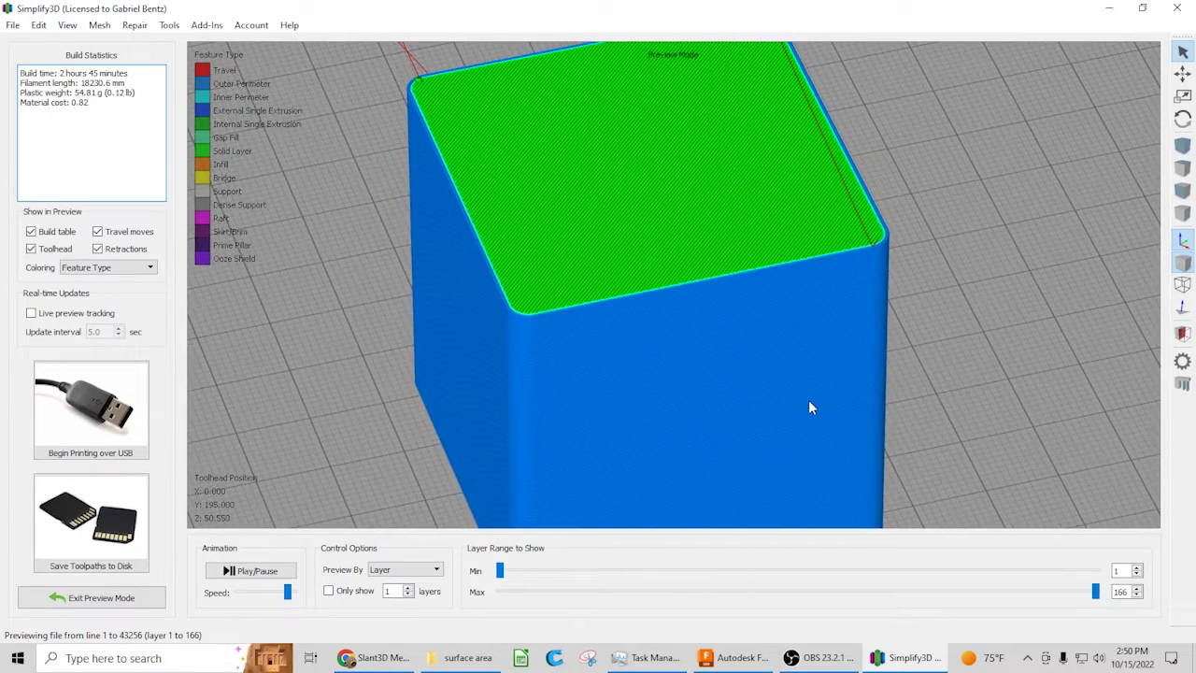
{"action": "left_click_drag", "start_coordinate": [810, 408], "coordinate": [724, 399]}
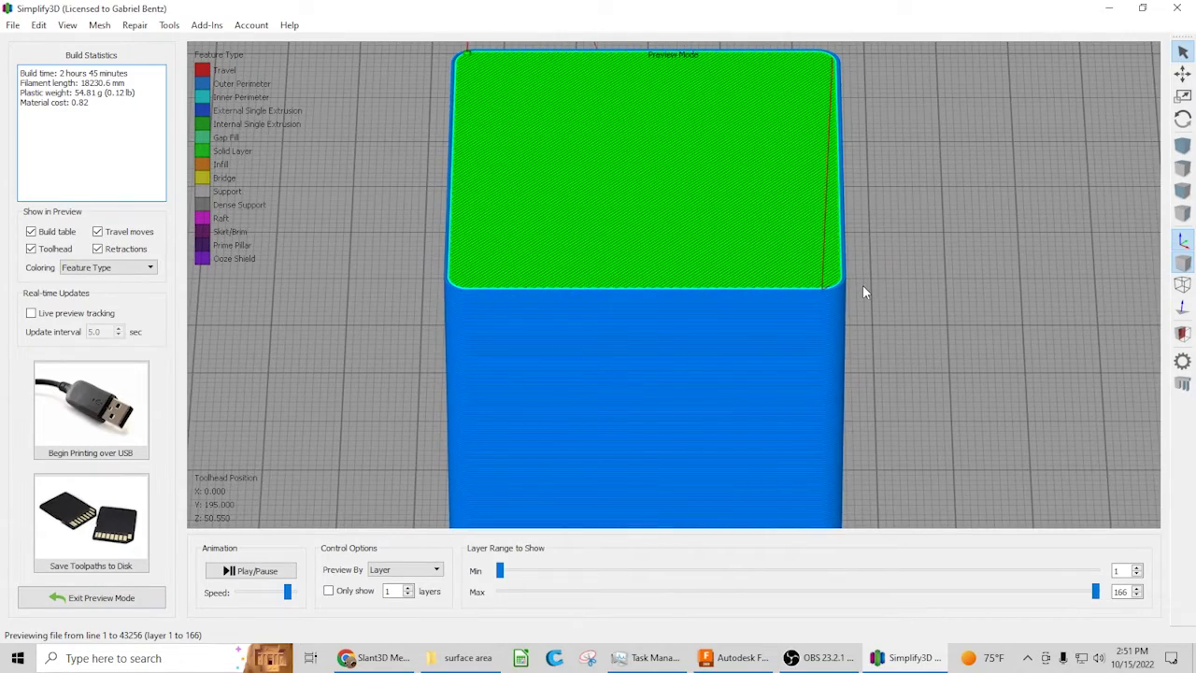
{"action": "scroll", "coordinate": [860, 370], "scroll_direction": "up", "scroll_amount": 5}
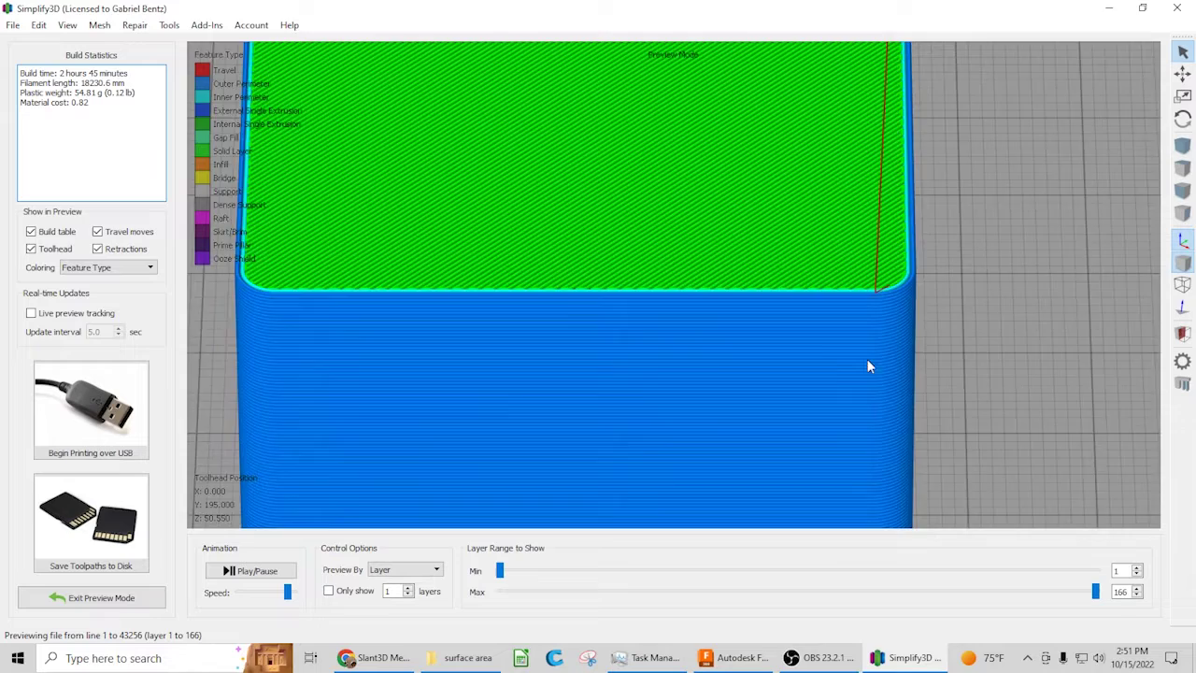
{"action": "scroll", "coordinate": [832, 366], "scroll_direction": "down", "scroll_amount": 5}
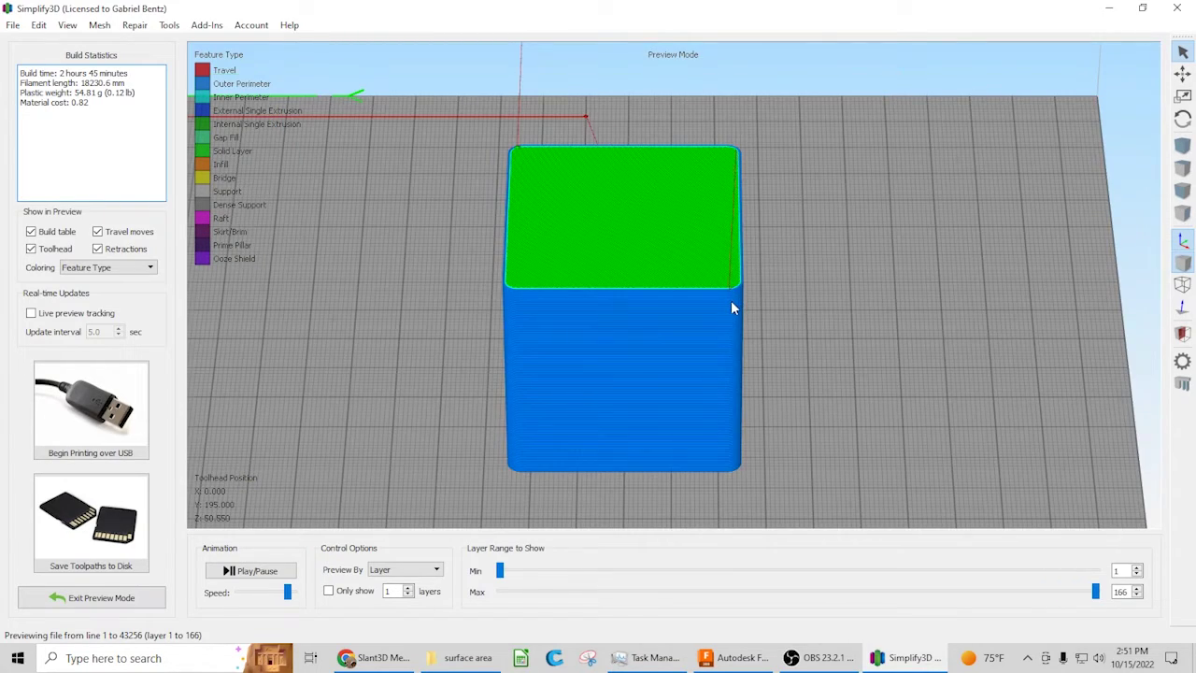
{"action": "scroll", "coordinate": [731, 300], "scroll_direction": "up", "scroll_amount": 2}
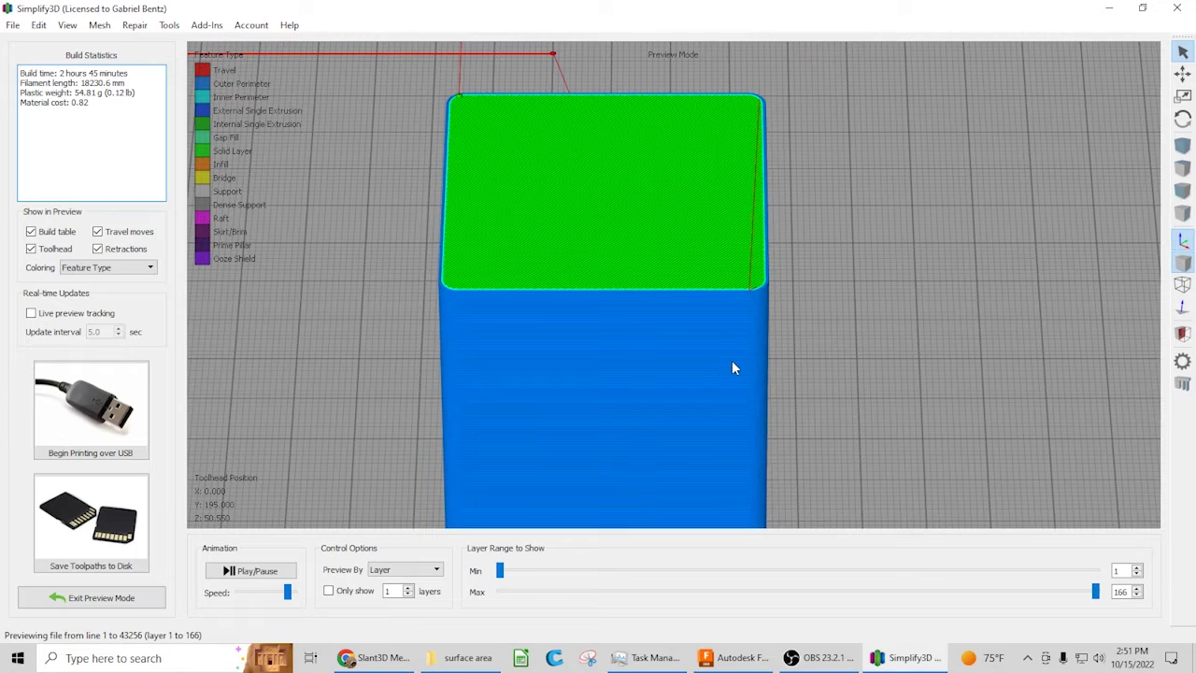